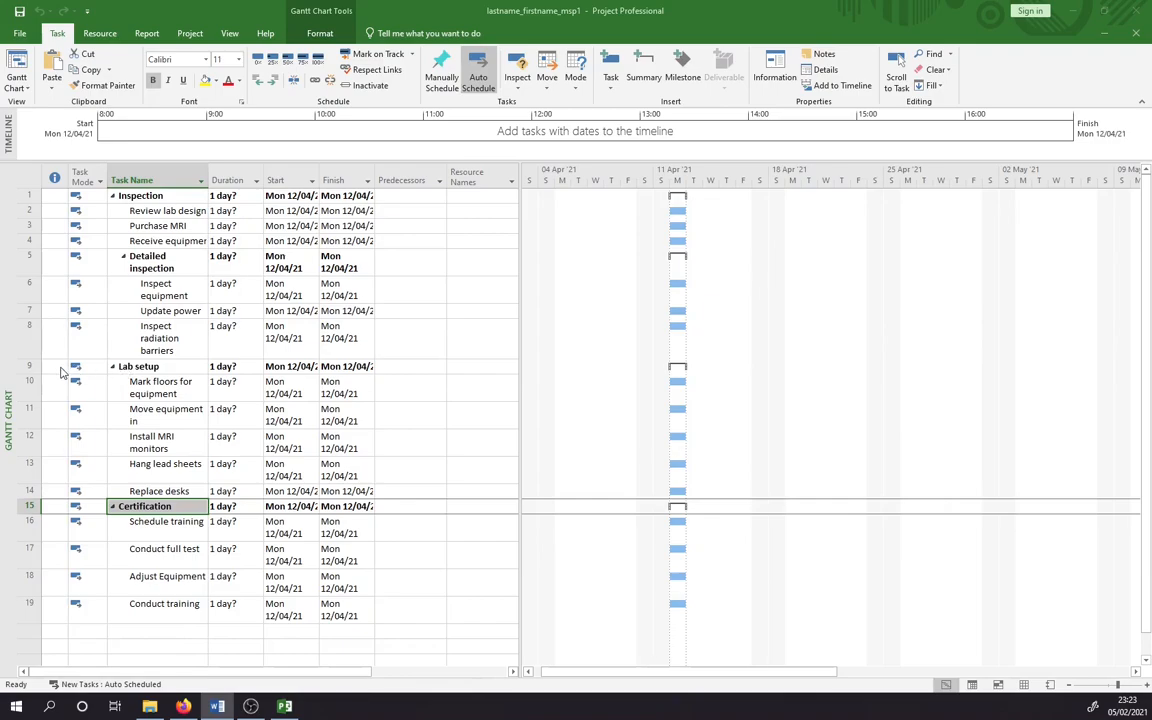
# Insert a milestone named "Lab ready for installation" directly above the Lab setup summary task.
pyautogui.click(117, 366)
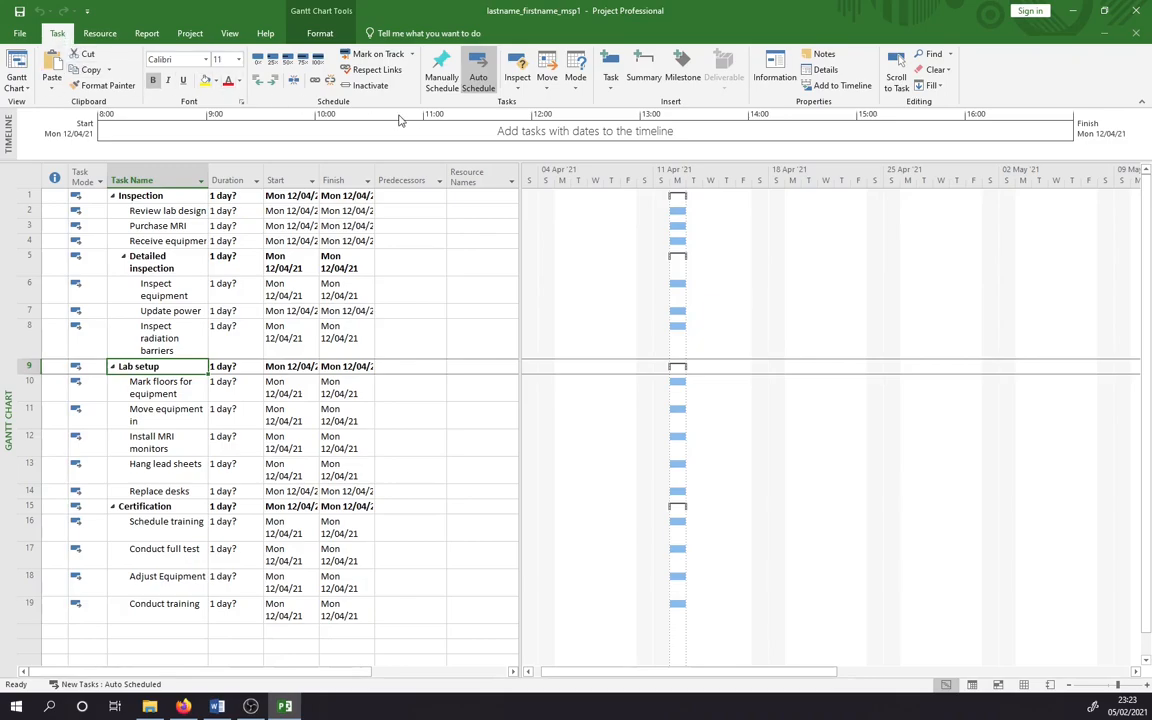
pyautogui.click(682, 65)
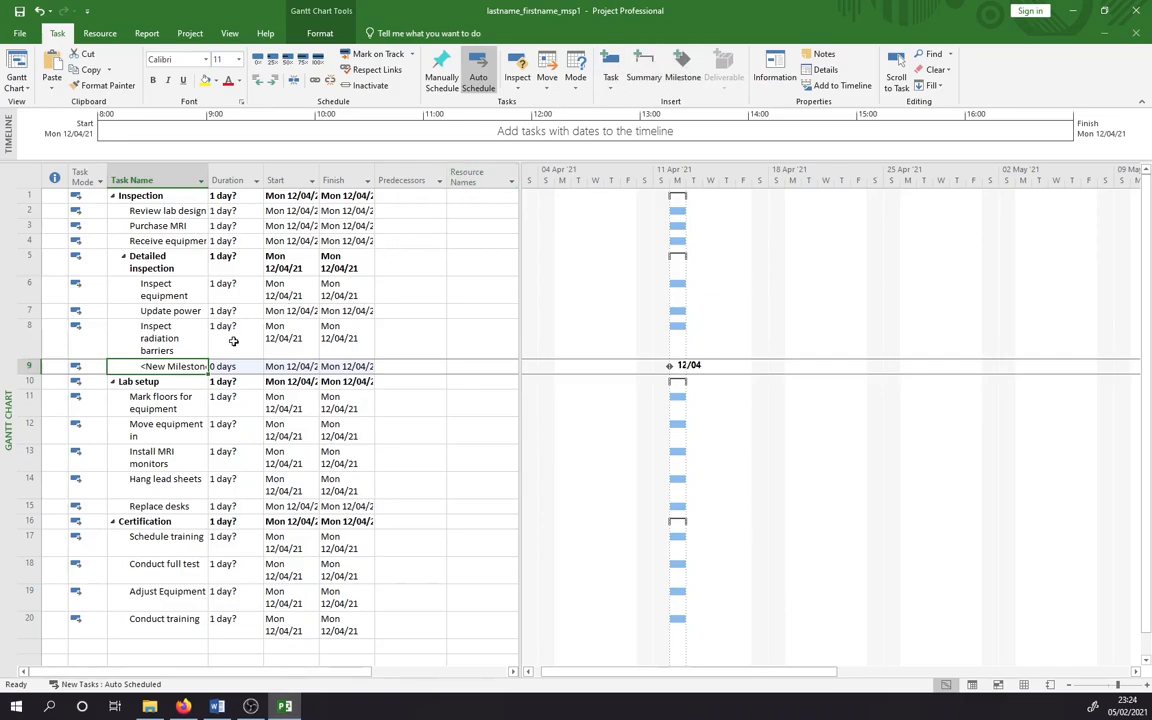
pyautogui.click(165, 366)
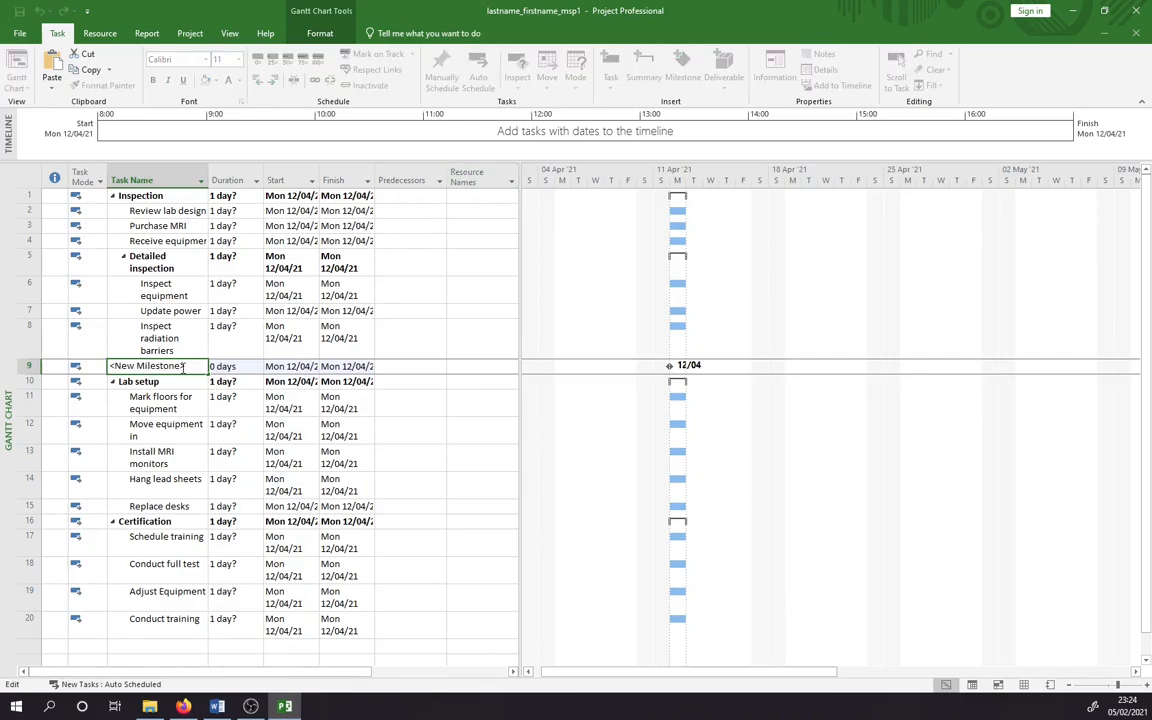
pyautogui.moveTo(184, 366); pyautogui.dragTo(108, 366)
pyautogui.moveTo(187, 366); pyautogui.dragTo(90, 365)
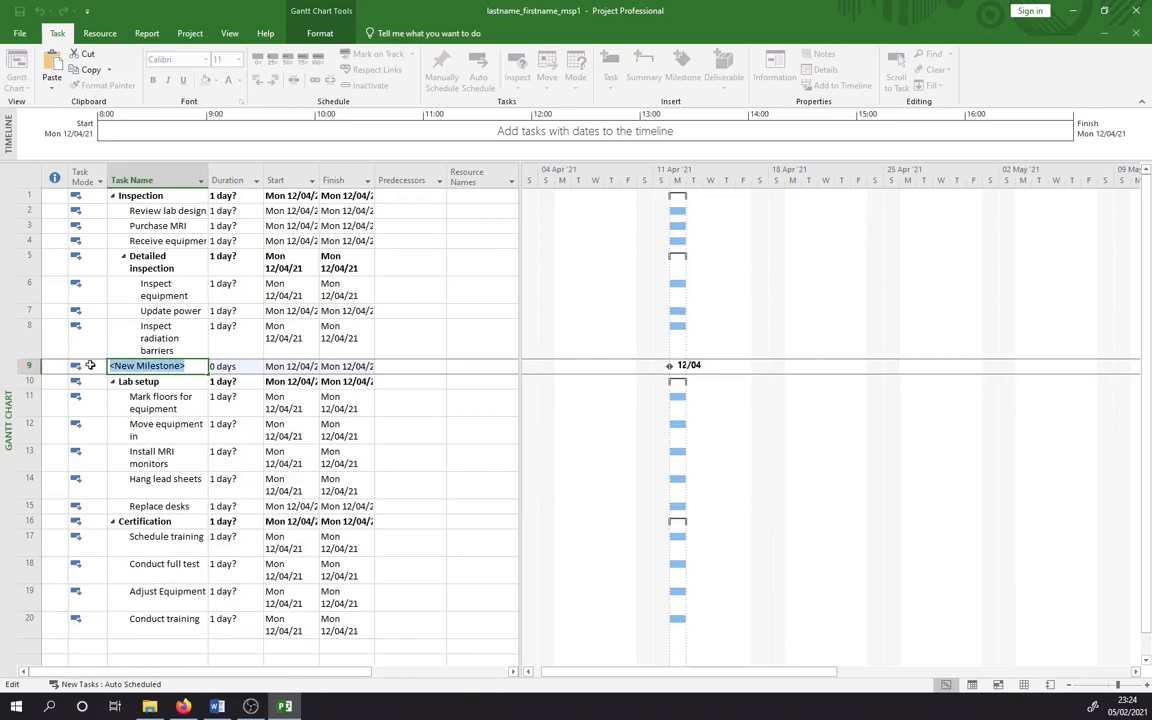
pyautogui.write('Lab read')
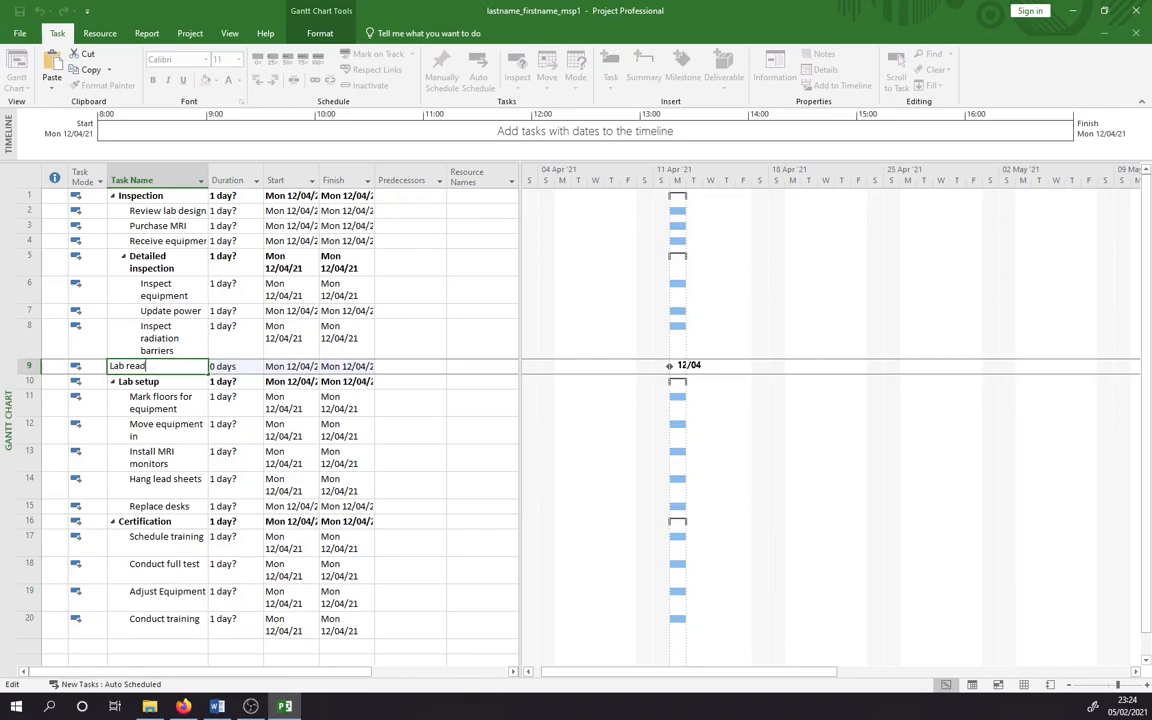
pyautogui.write('y for installation')
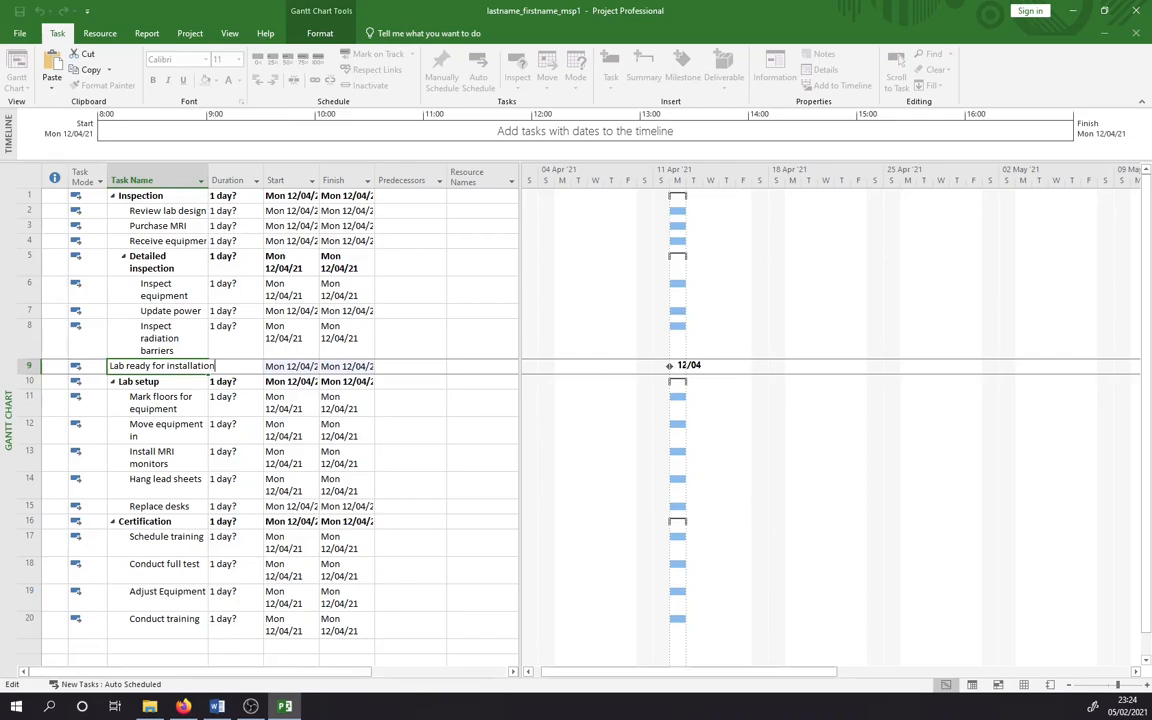
pyautogui.press('Return')
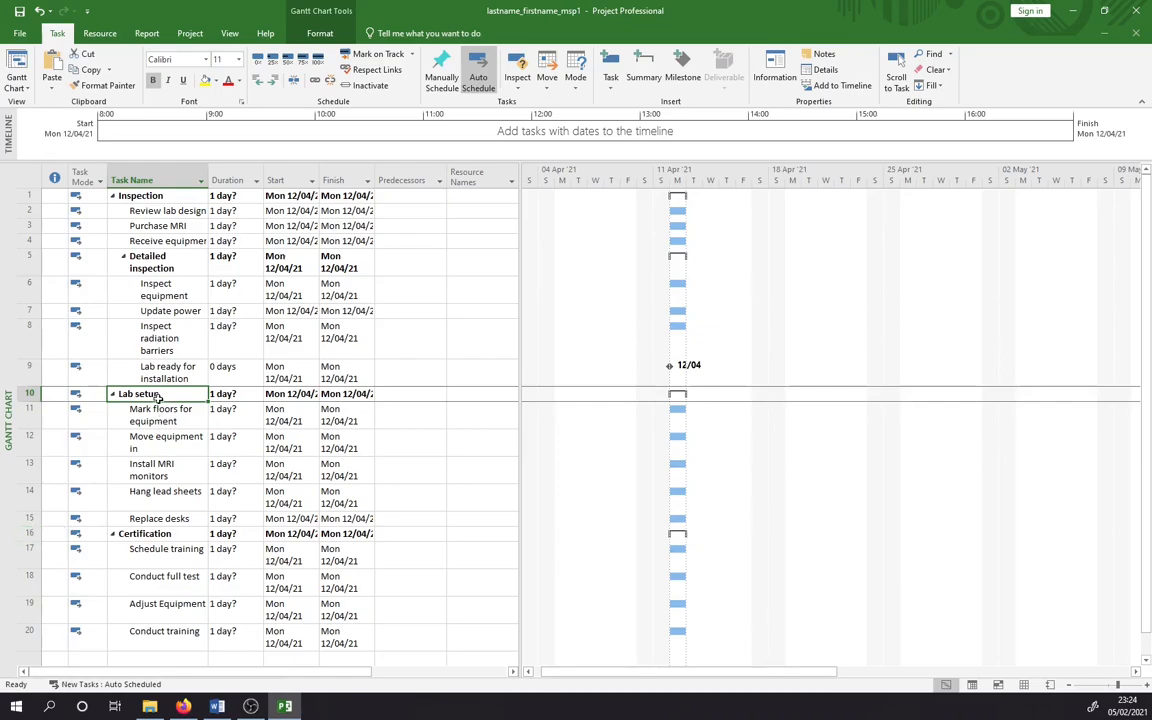
# Insert a milestone named "Lab ready for training" directly above the Certification summary task.
pyautogui.click(30, 534)
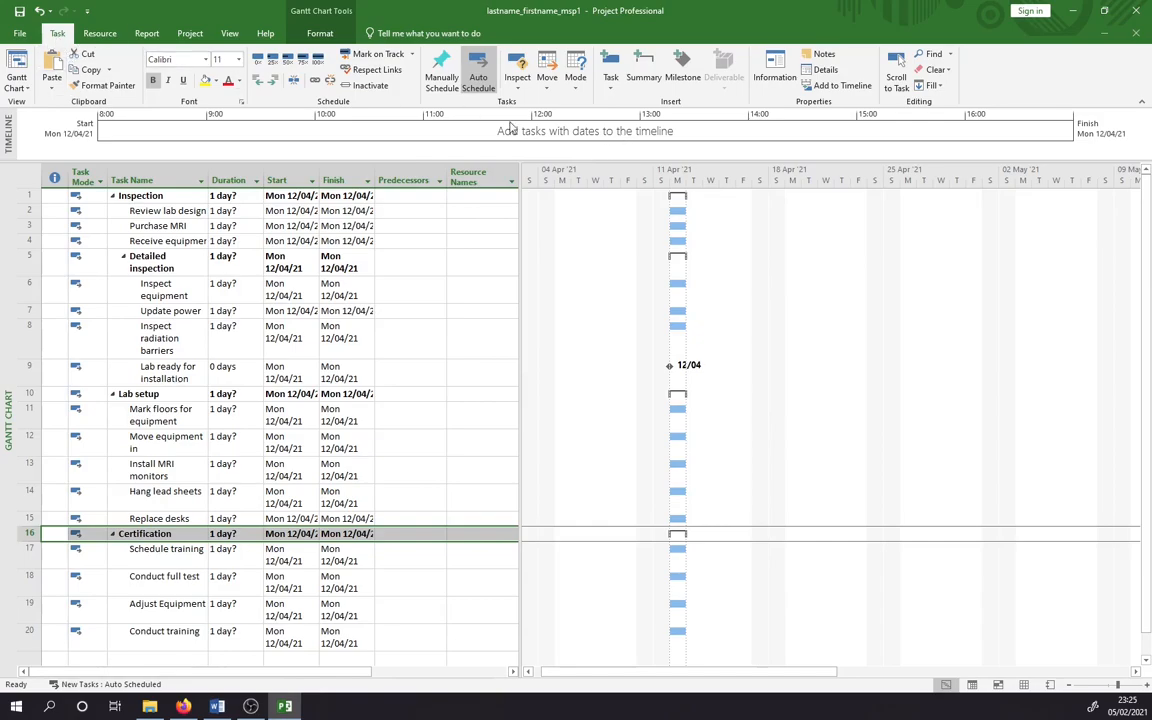
pyautogui.click(683, 78)
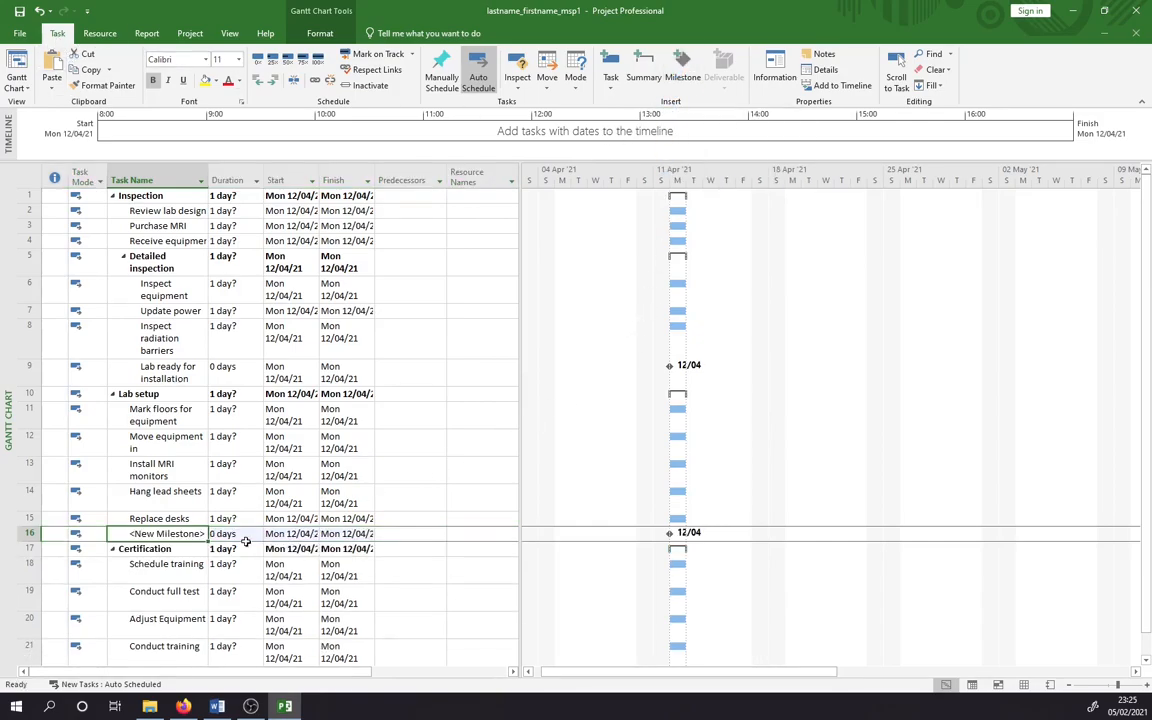
pyautogui.click(130, 533)
pyautogui.moveTo(192, 533); pyautogui.dragTo(76, 517)
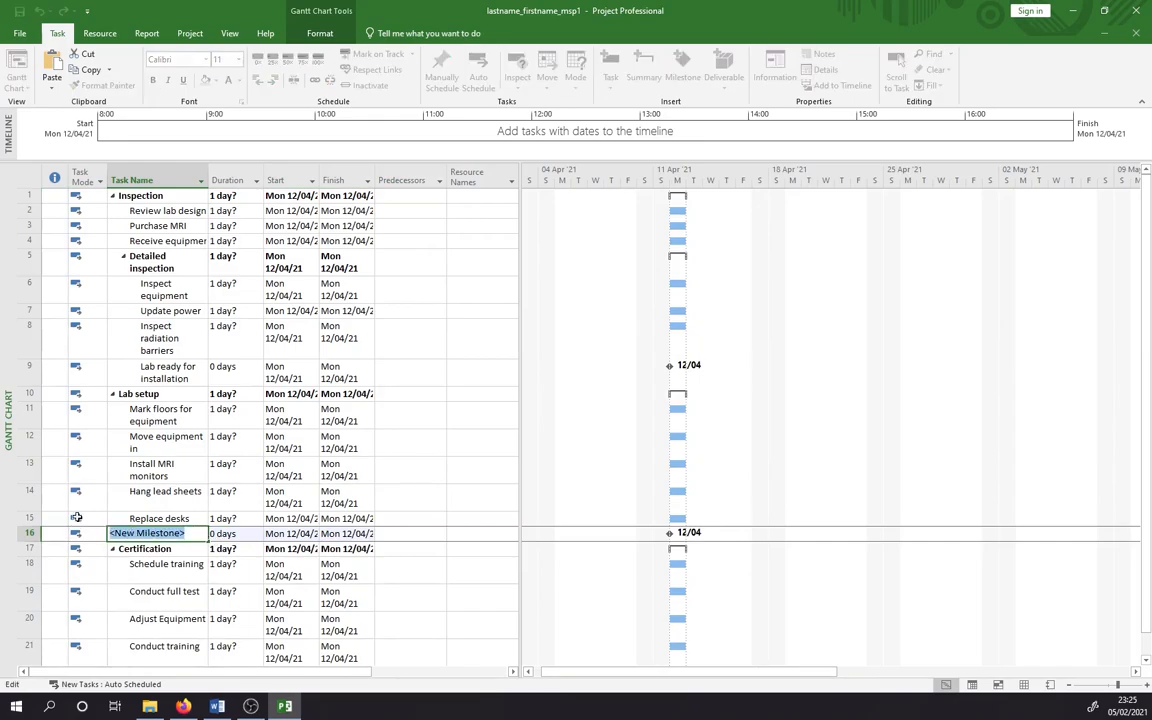
pyautogui.write('Lab')
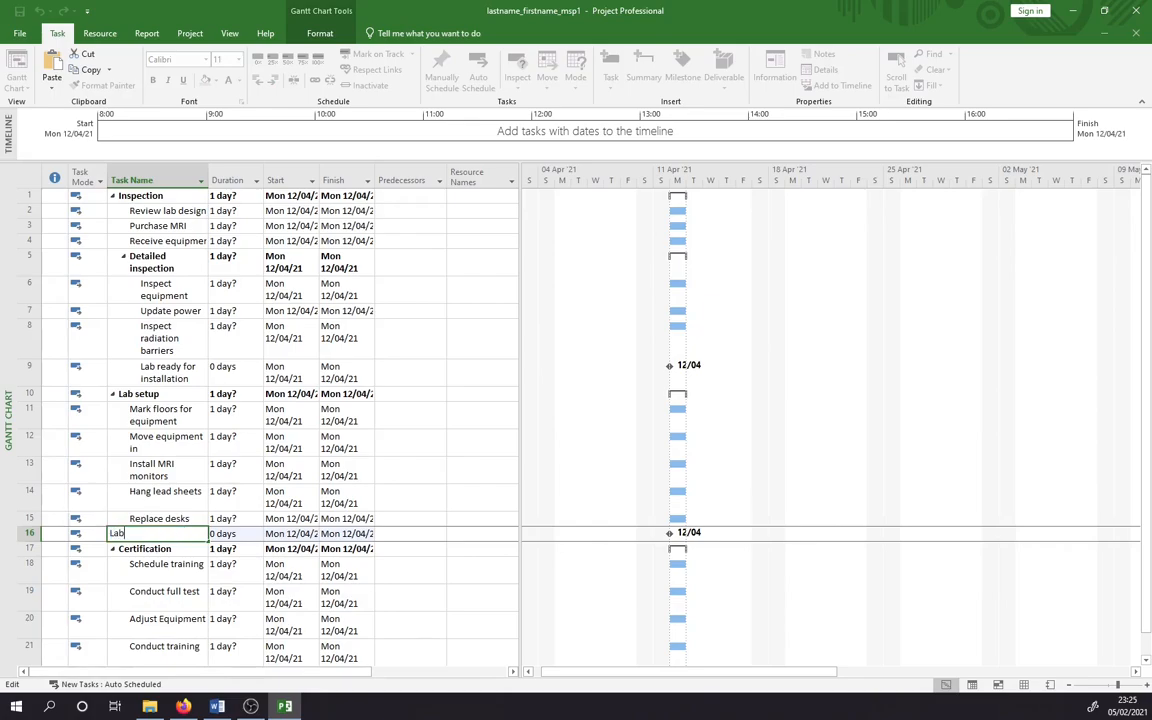
pyautogui.write(' ready for ')
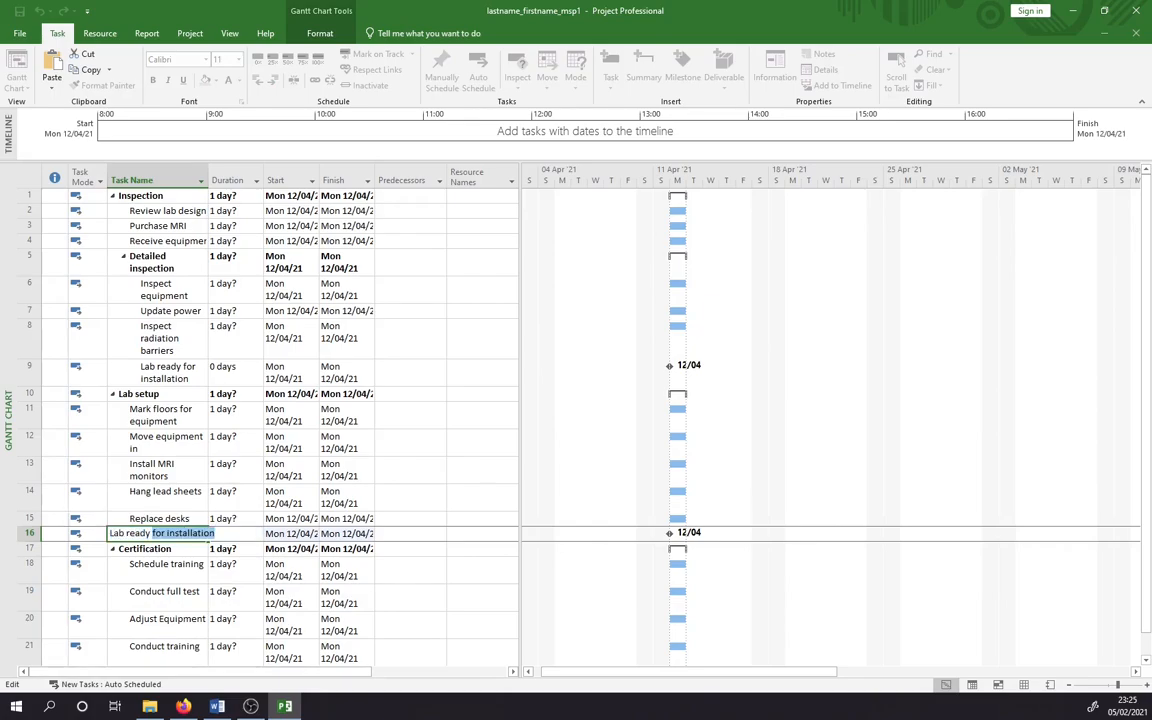
pyautogui.write('training')
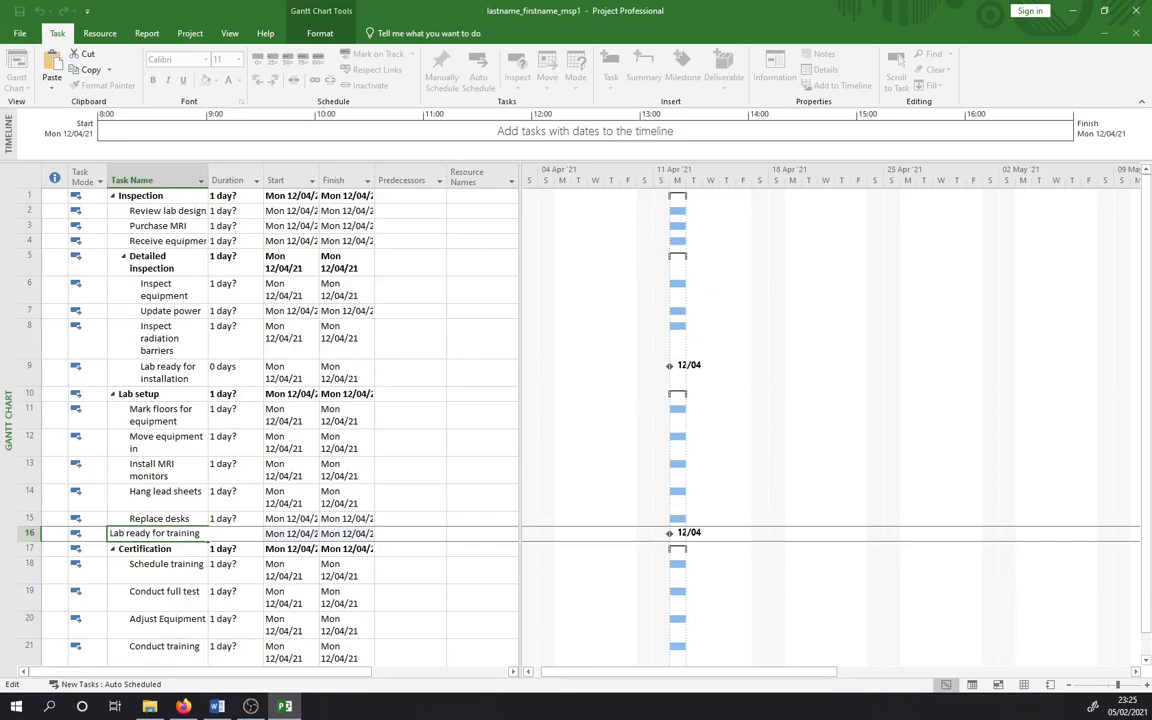
pyautogui.press('Return')
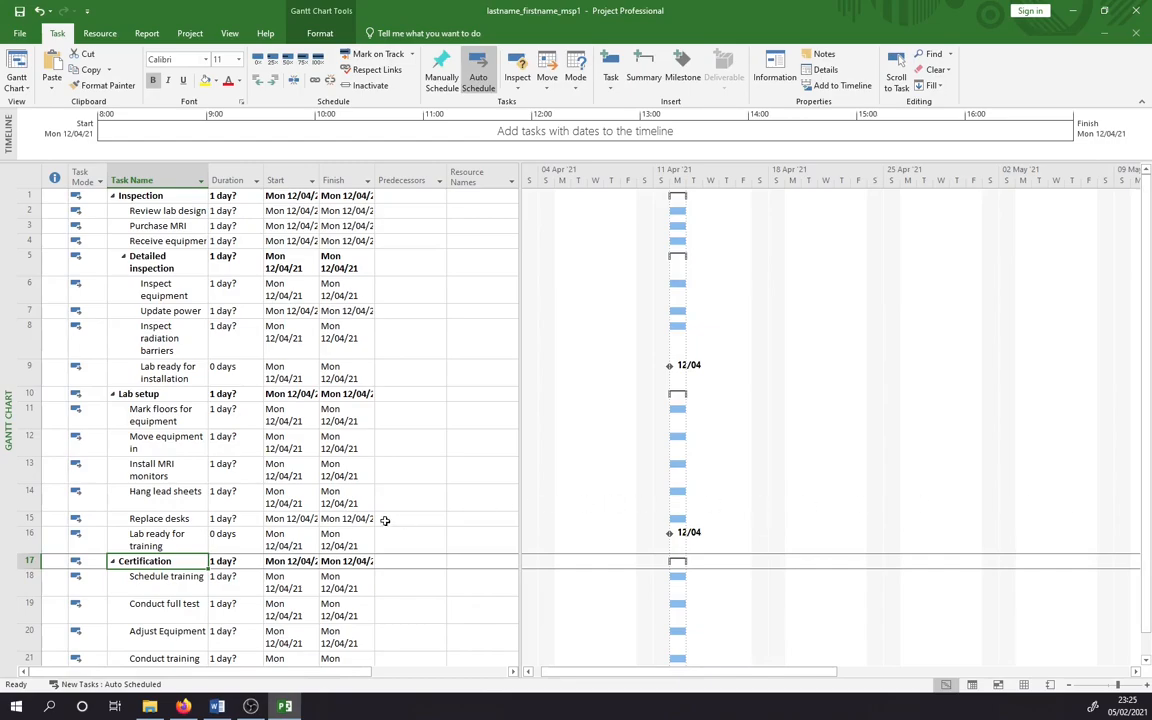
# Add a milestone named "Ready for patients" in the empty row below the last Conduct training task.
pyautogui.scroll(-3, 278, 514)
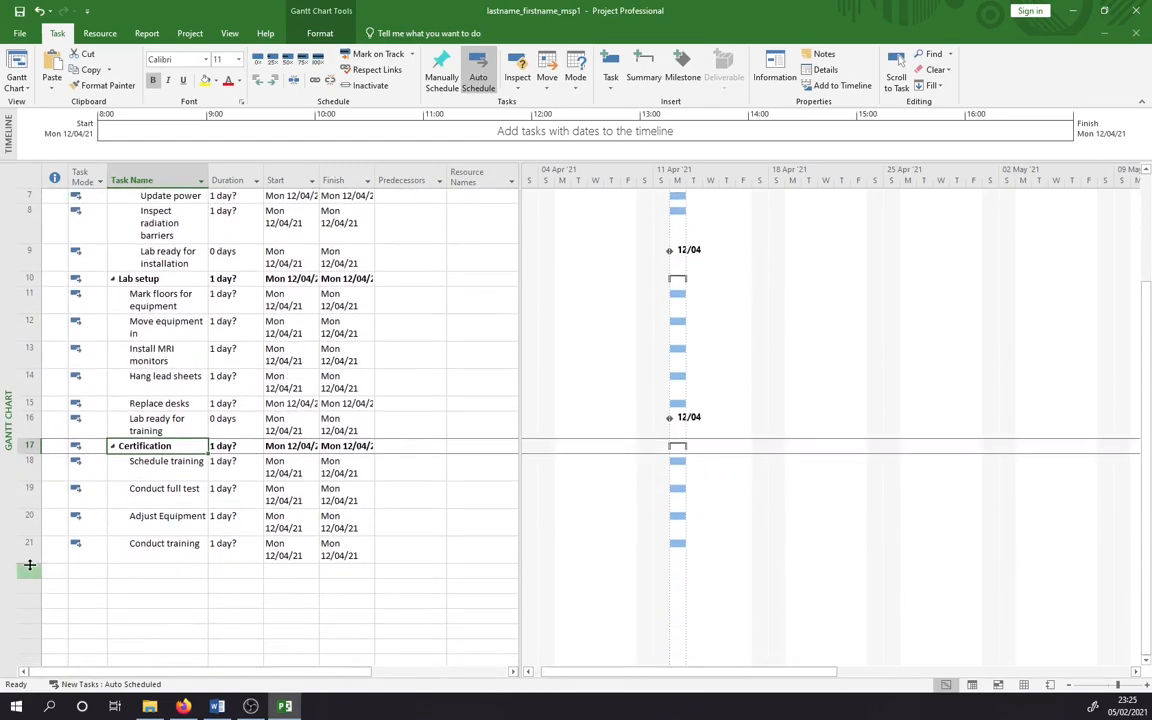
pyautogui.click(28, 566)
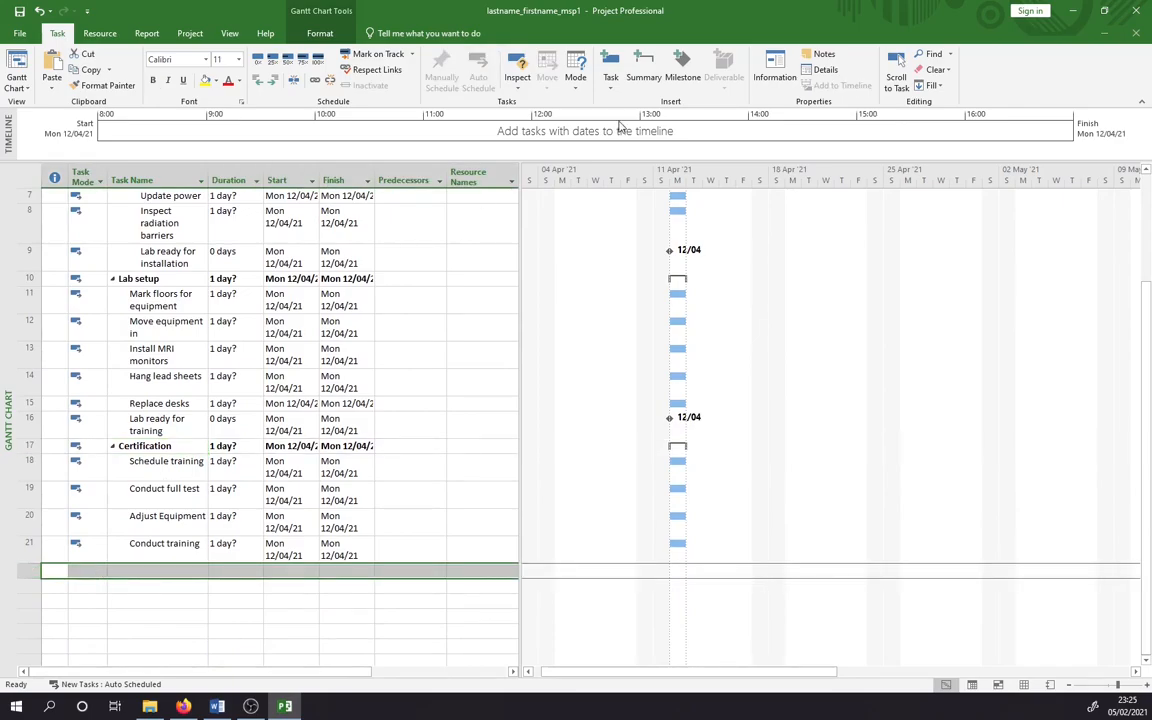
pyautogui.click(683, 70)
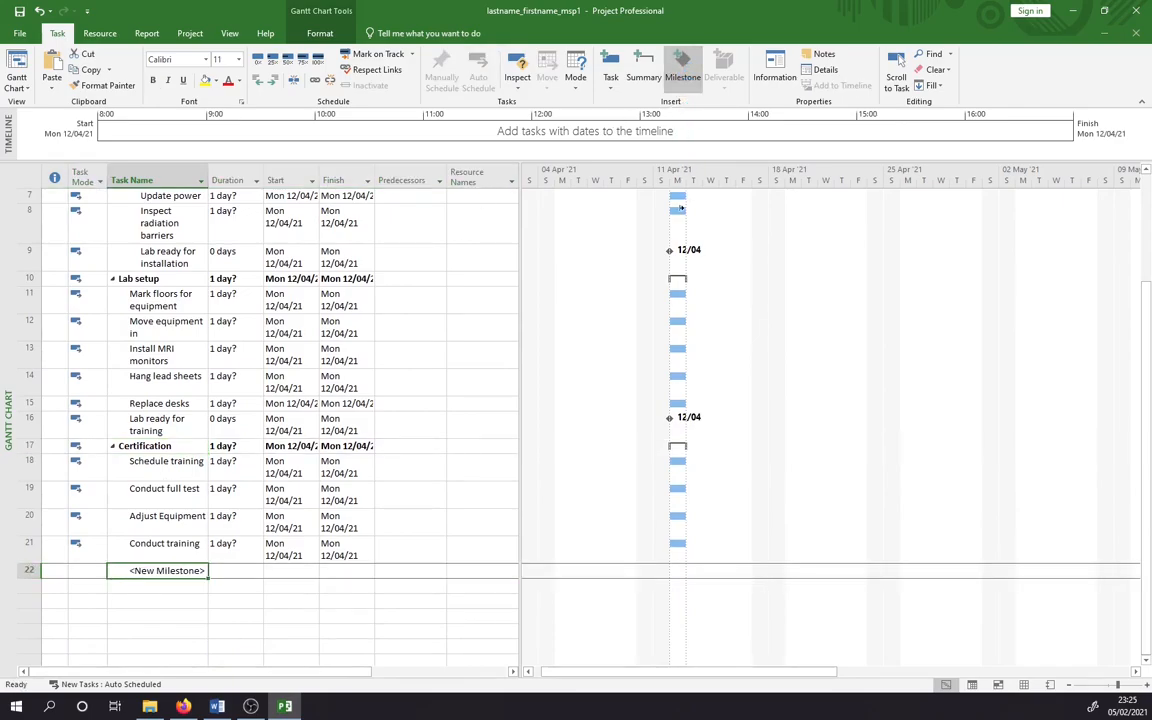
pyautogui.click(127, 573)
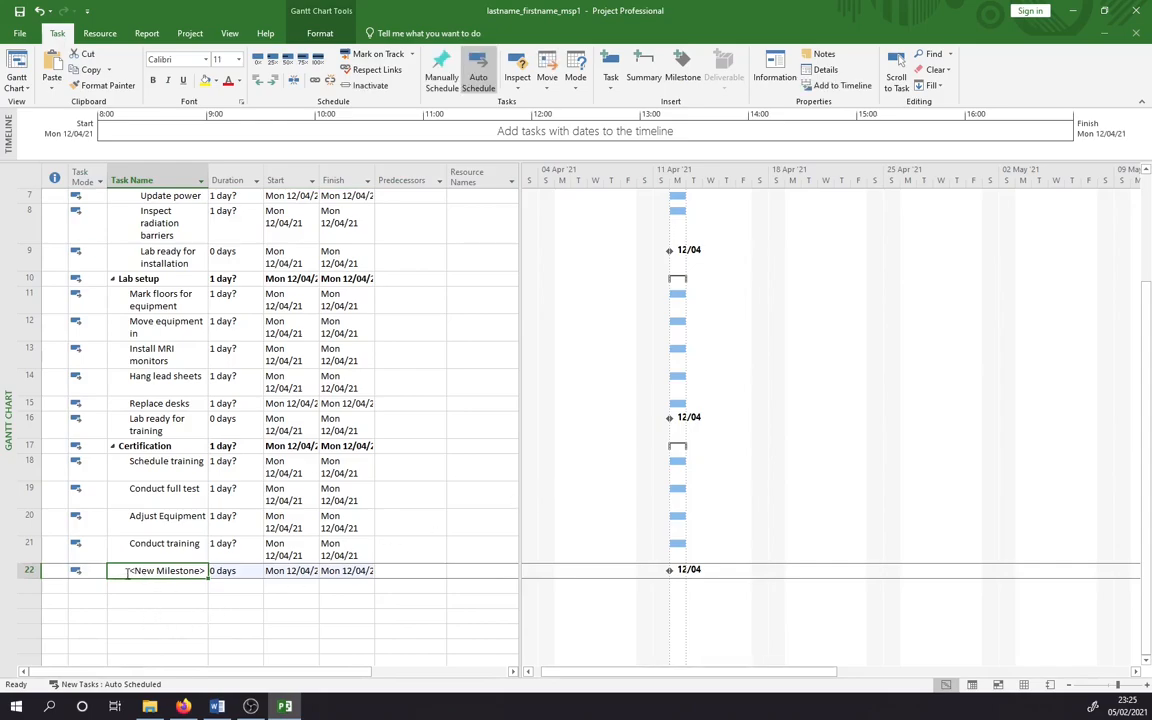
pyautogui.click(205, 570)
pyautogui.moveTo(205, 570); pyautogui.dragTo(113, 566)
pyautogui.write('Rea')
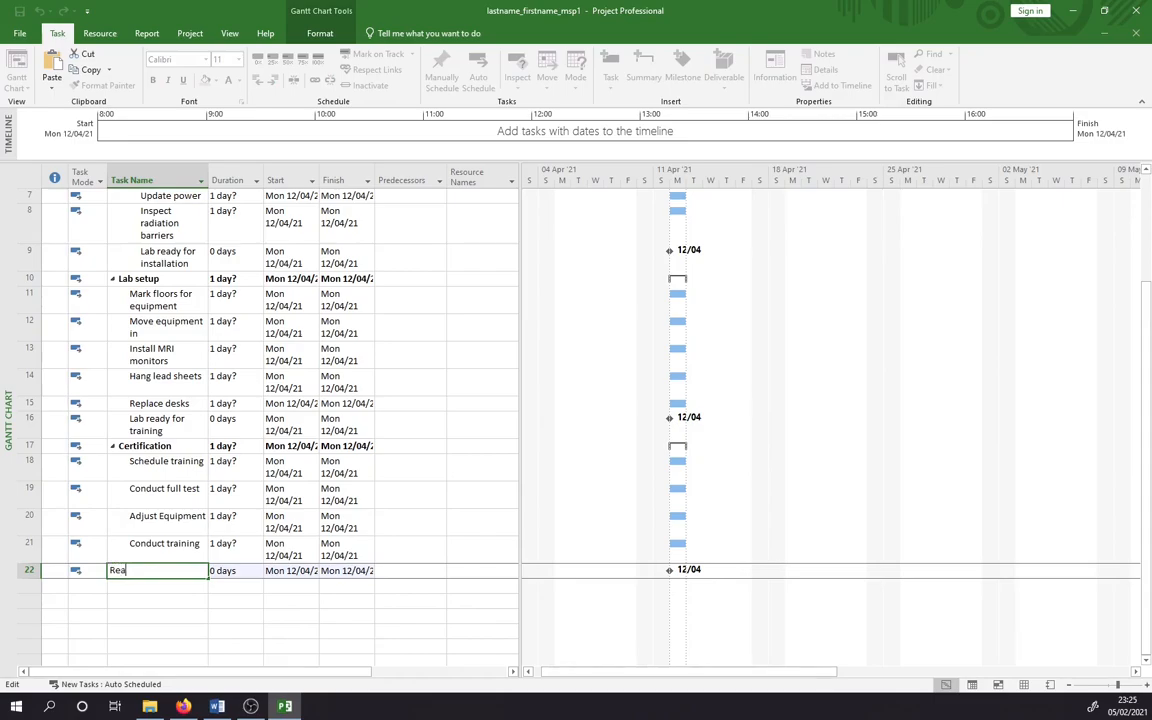
pyautogui.write('dy for patients')
pyautogui.press('Return')
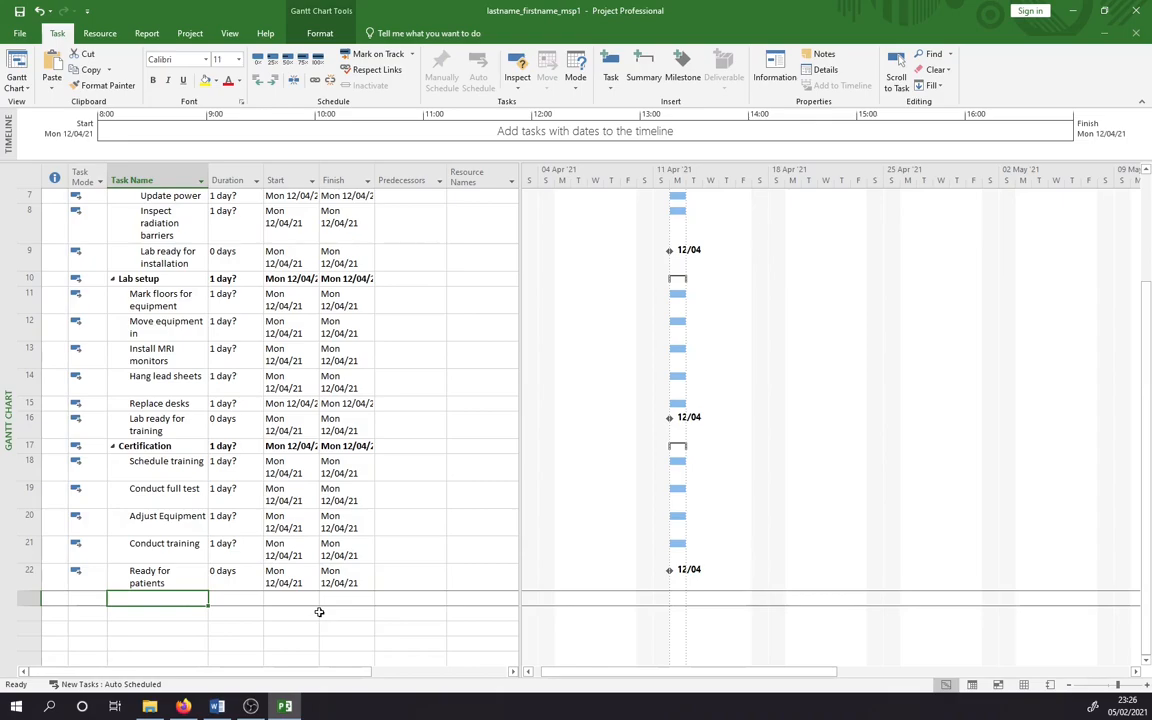
# Save the project file with the three new milestones.
pyautogui.click(22, 19)
pyautogui.hotkey('alt', 'Tab')
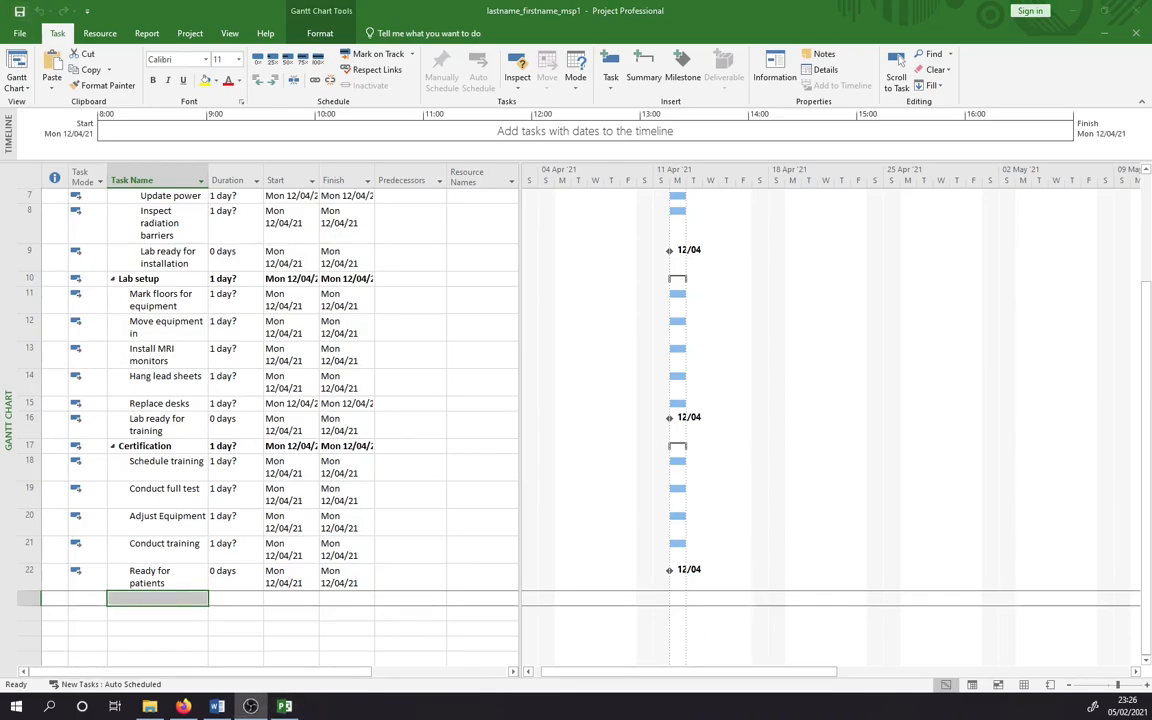
pyautogui.hotkey('alt', 'Tab')
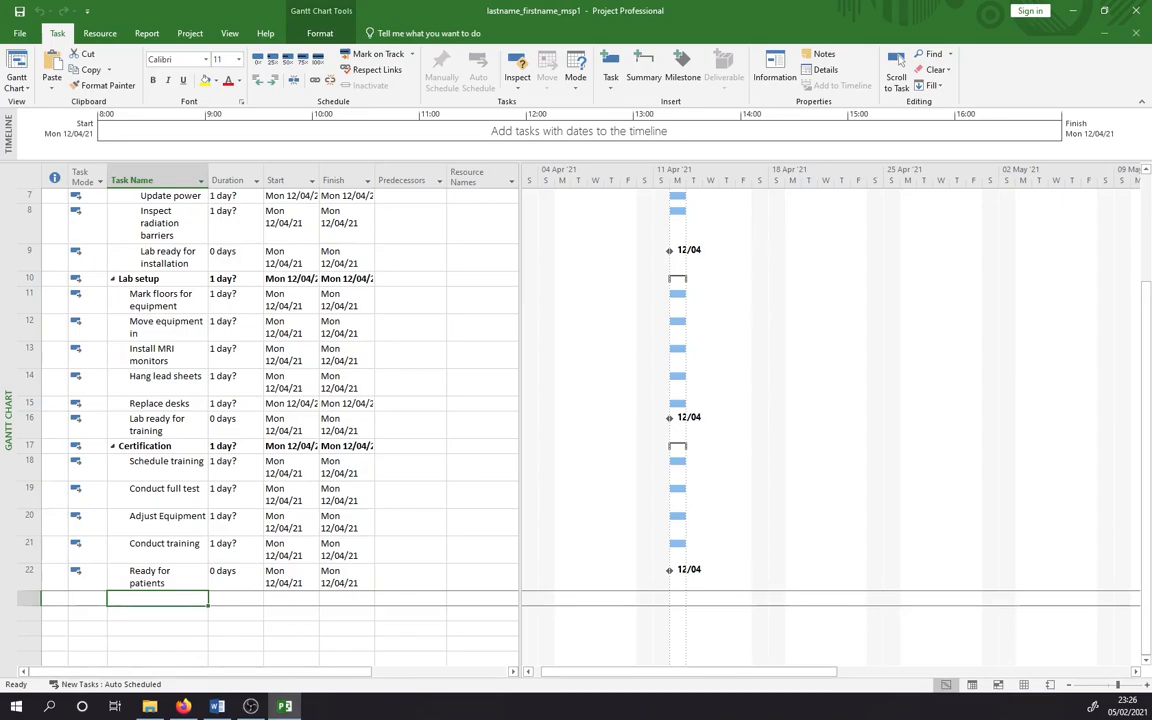
# Outdent the "Lab ready for installation" milestone two levels, to the same outline level as the Inspection summary task.
pyautogui.scroll(2, 184, 400)
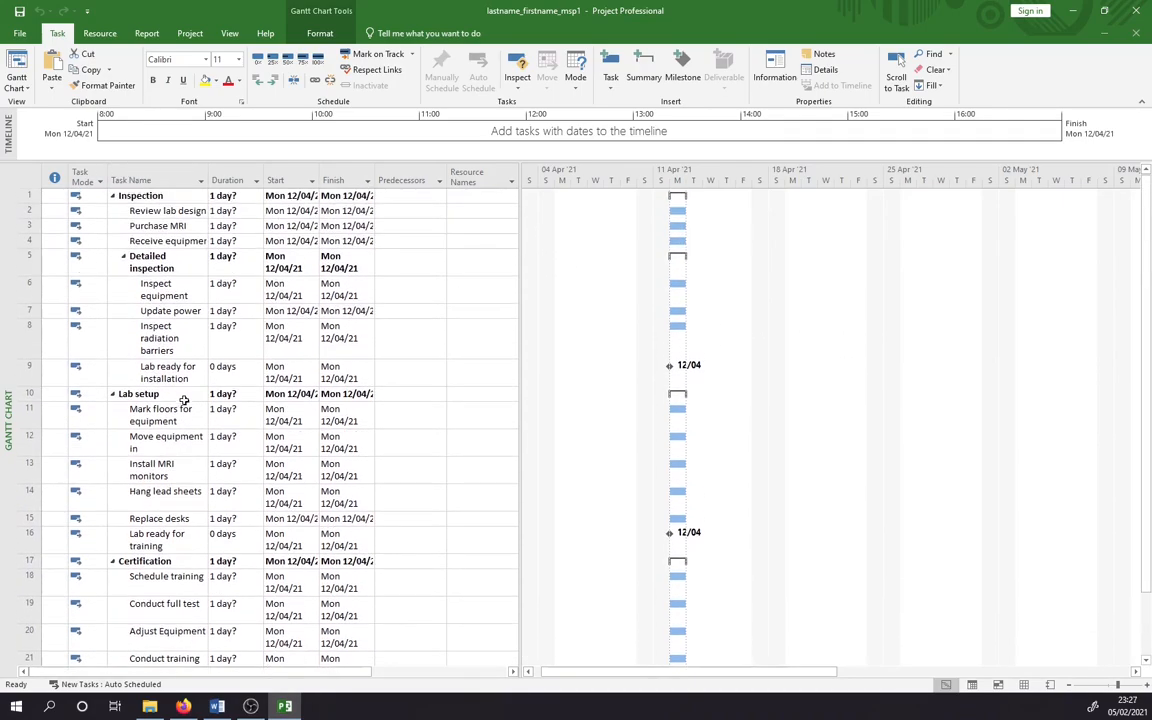
pyautogui.click(147, 372)
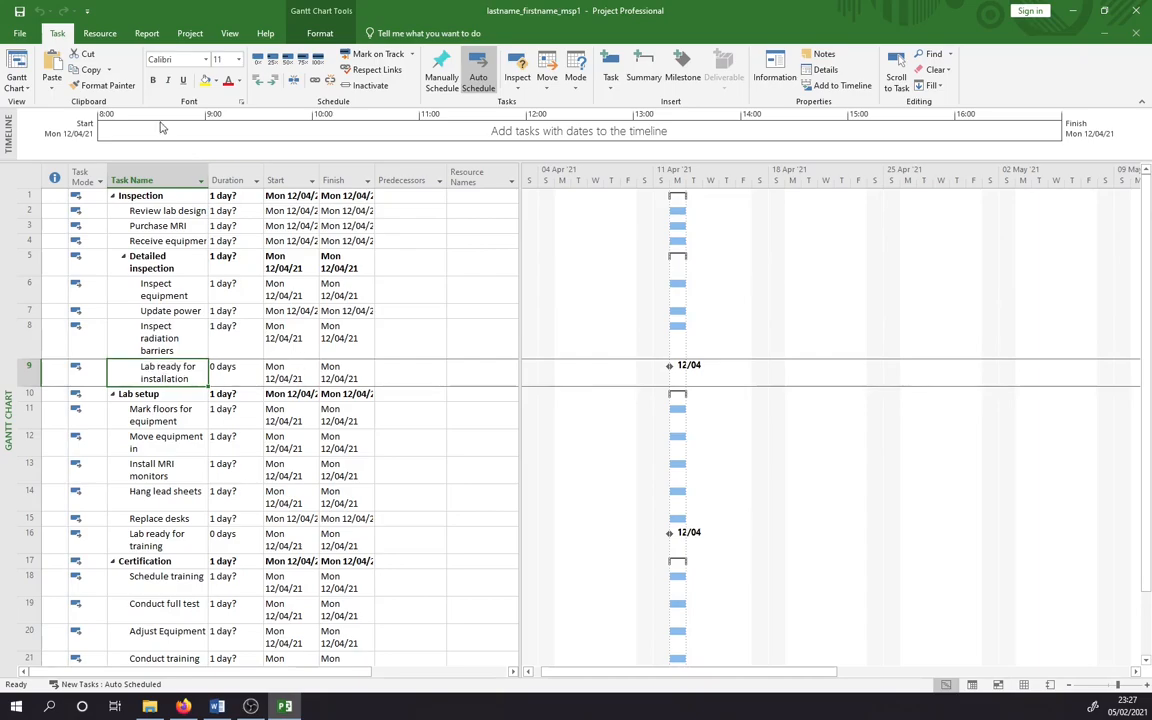
pyautogui.click(256, 83)
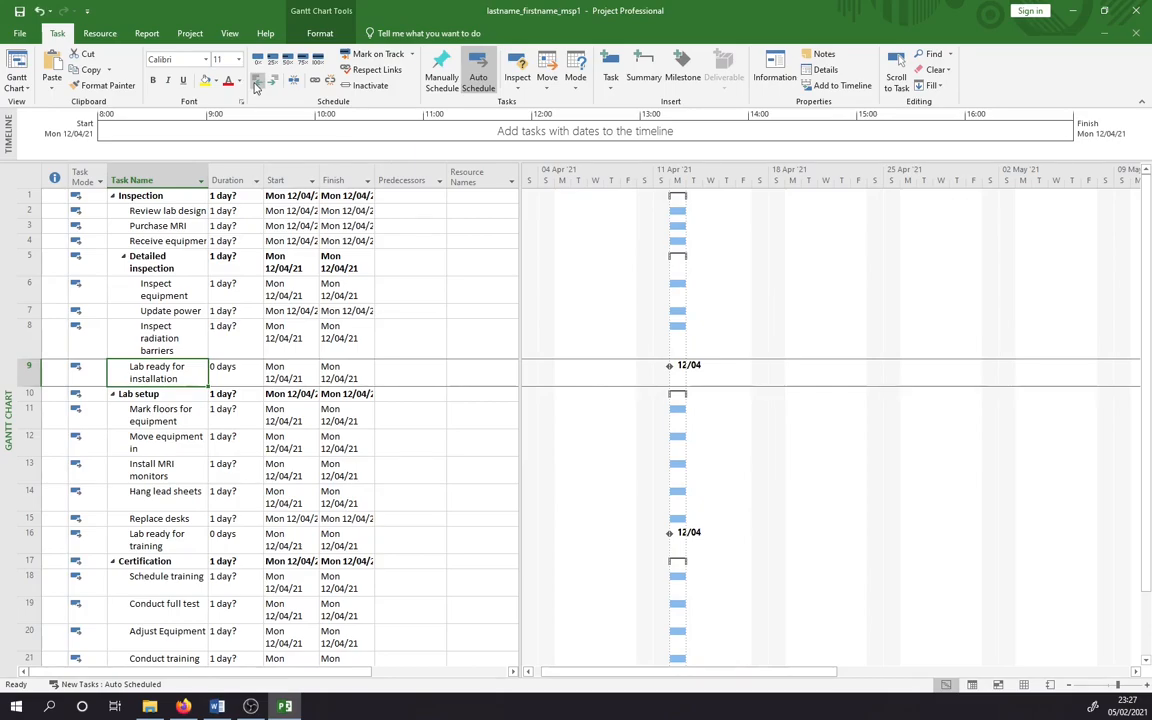
pyautogui.click(256, 83)
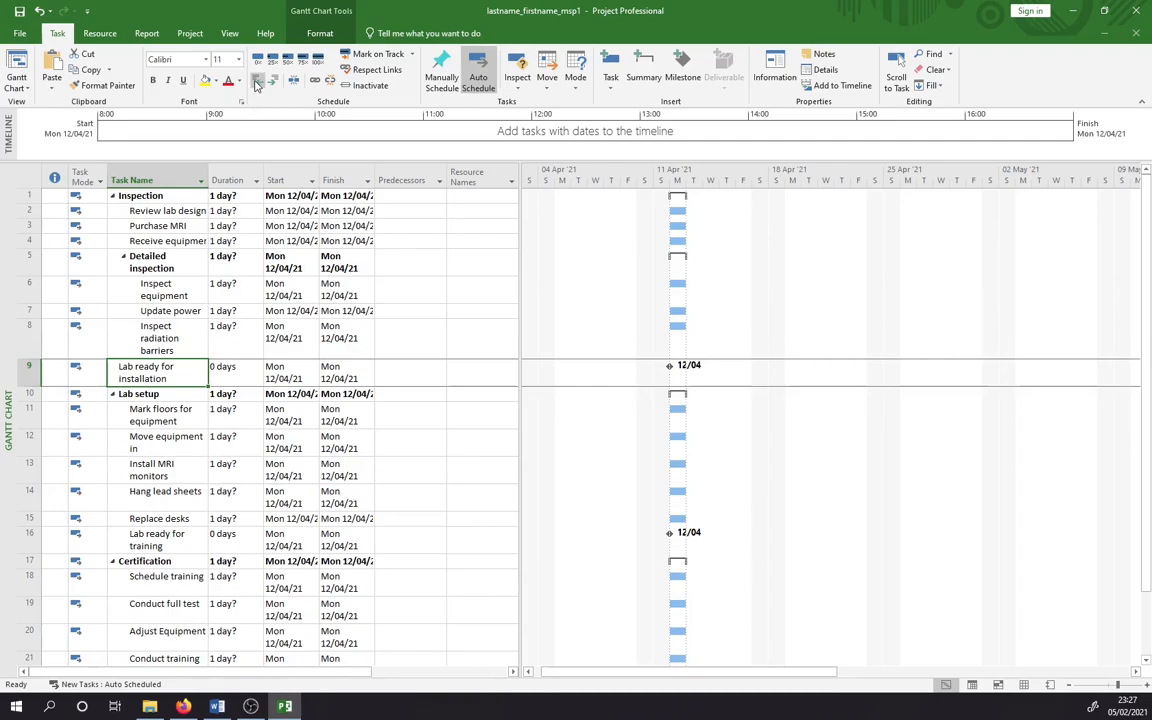
pyautogui.click(256, 85)
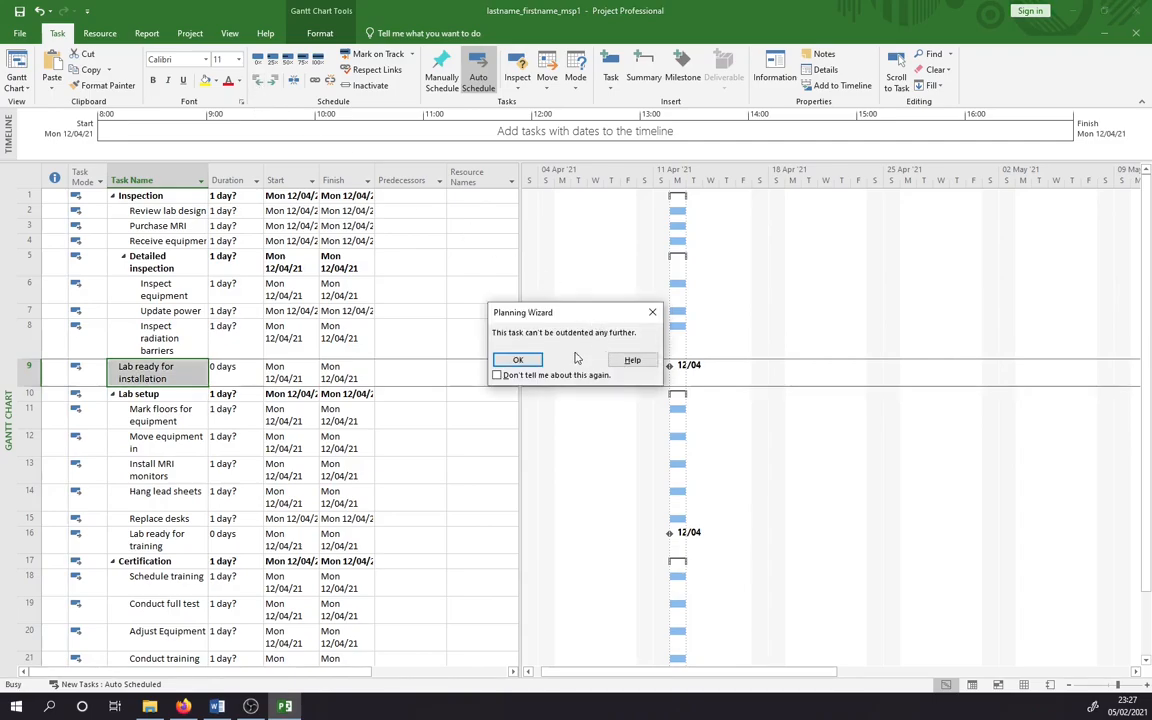
pyautogui.click(518, 360)
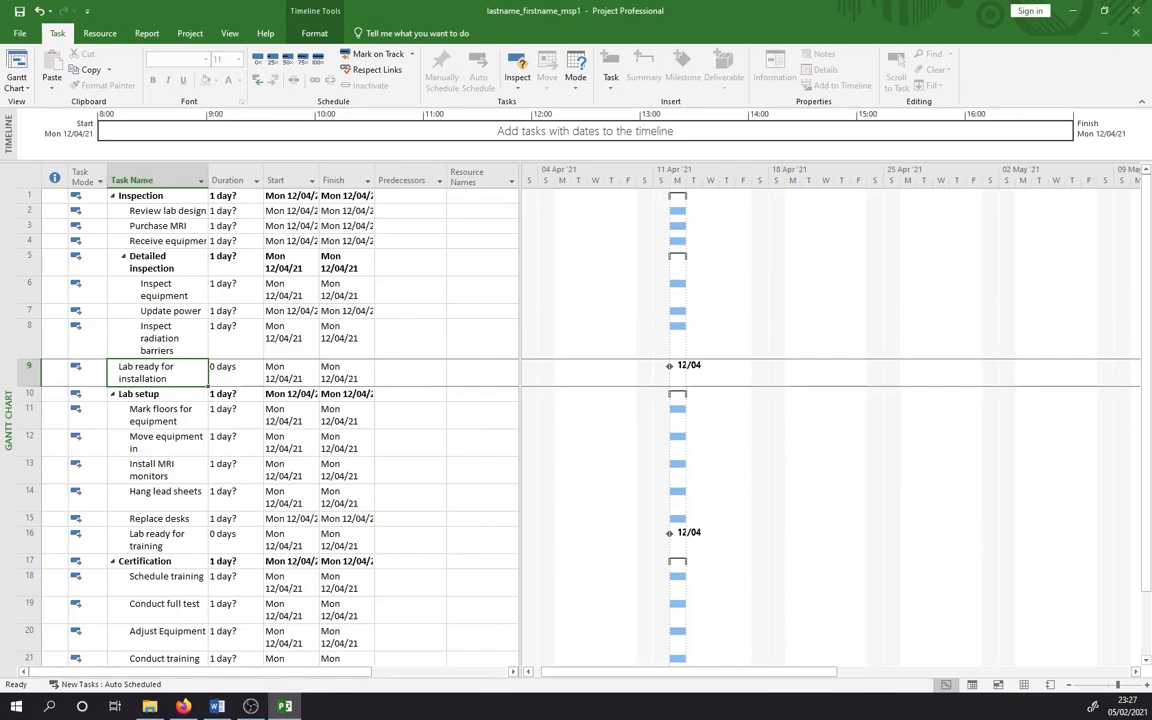
pyautogui.hotkey('alt', 'Tab')
pyautogui.hotkey('alt', 'Tab')
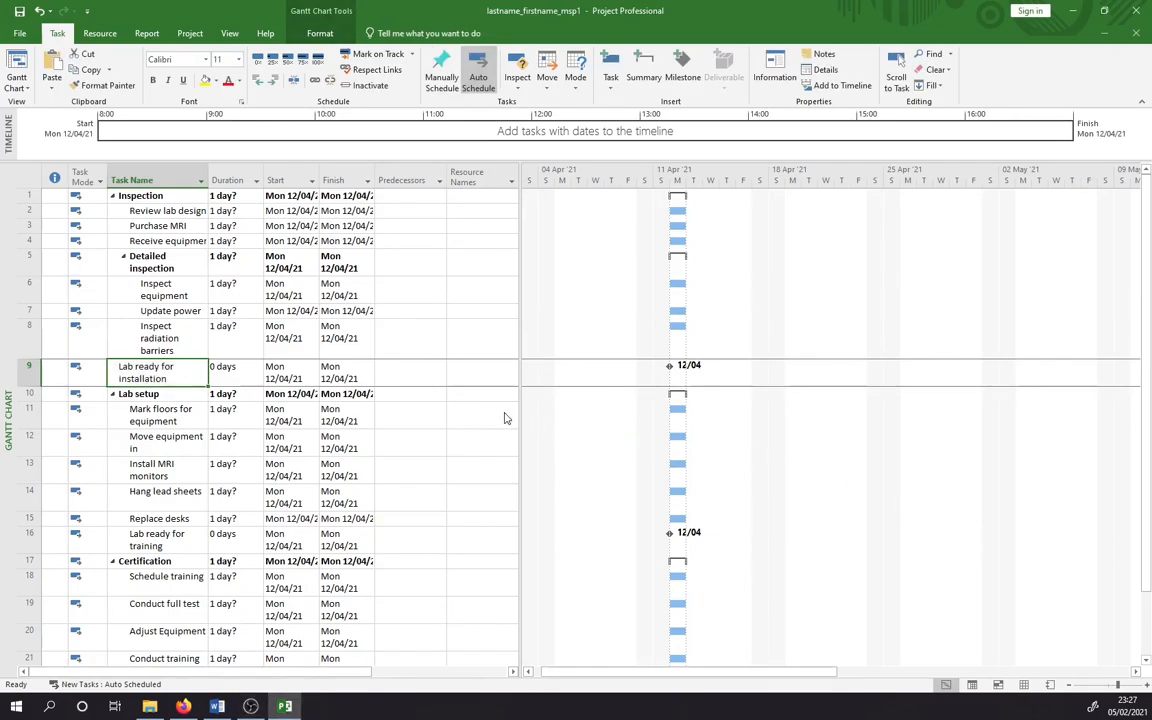
# Outdent the "Lab ready for training" milestone to the same outline level as the Lab setup summary task.
pyautogui.click(150, 543)
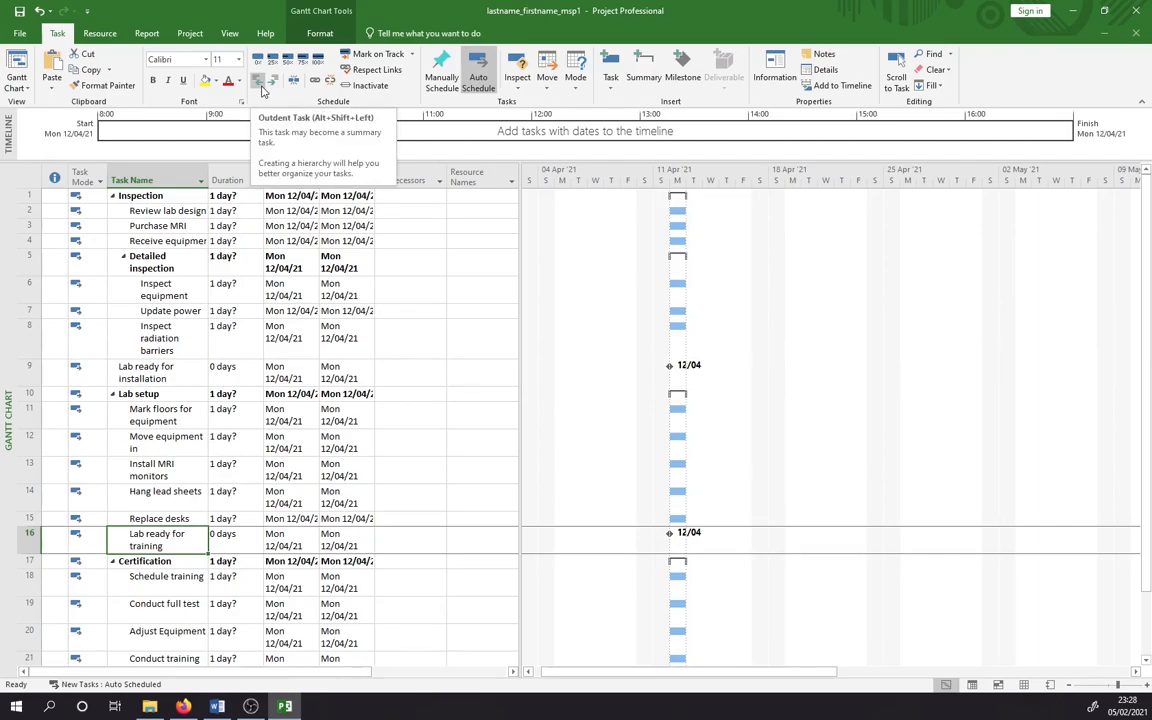
pyautogui.click(262, 90)
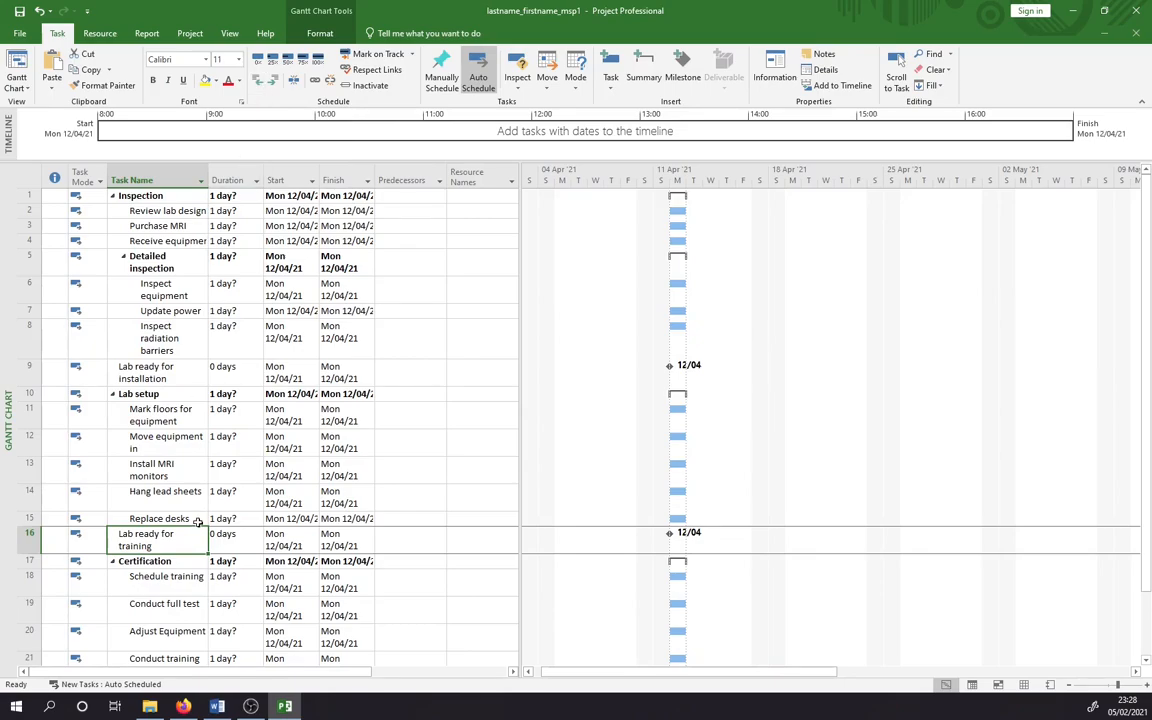
pyautogui.click(266, 88)
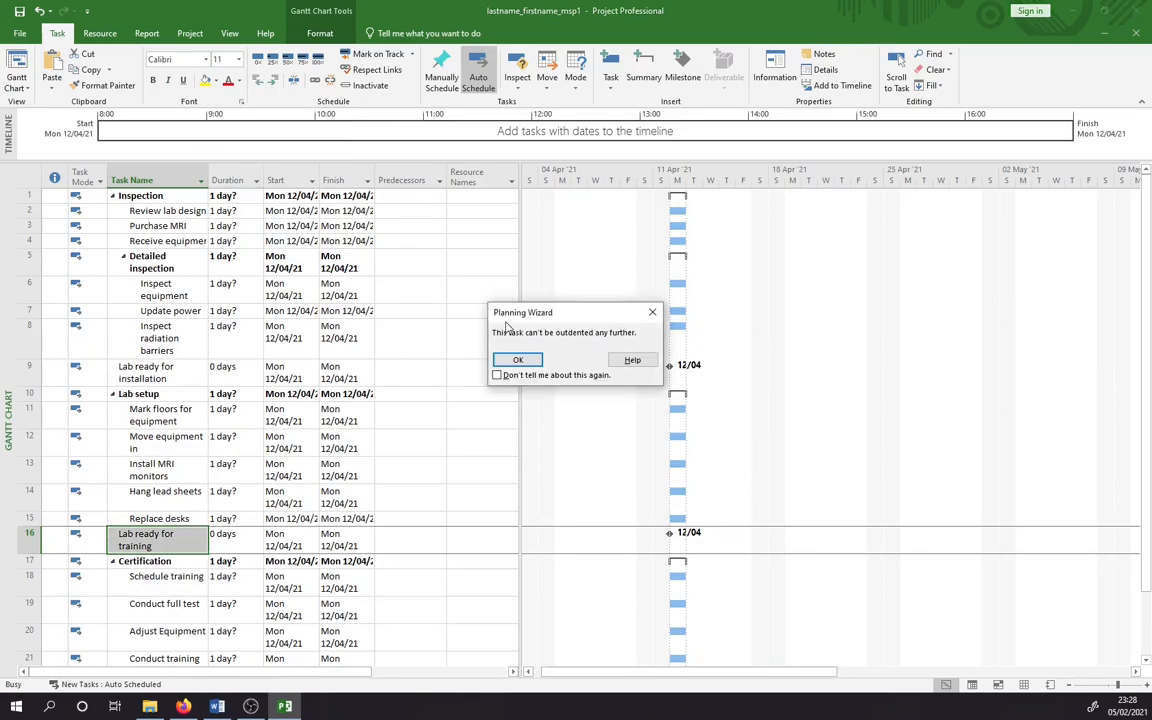
pyautogui.click(516, 360)
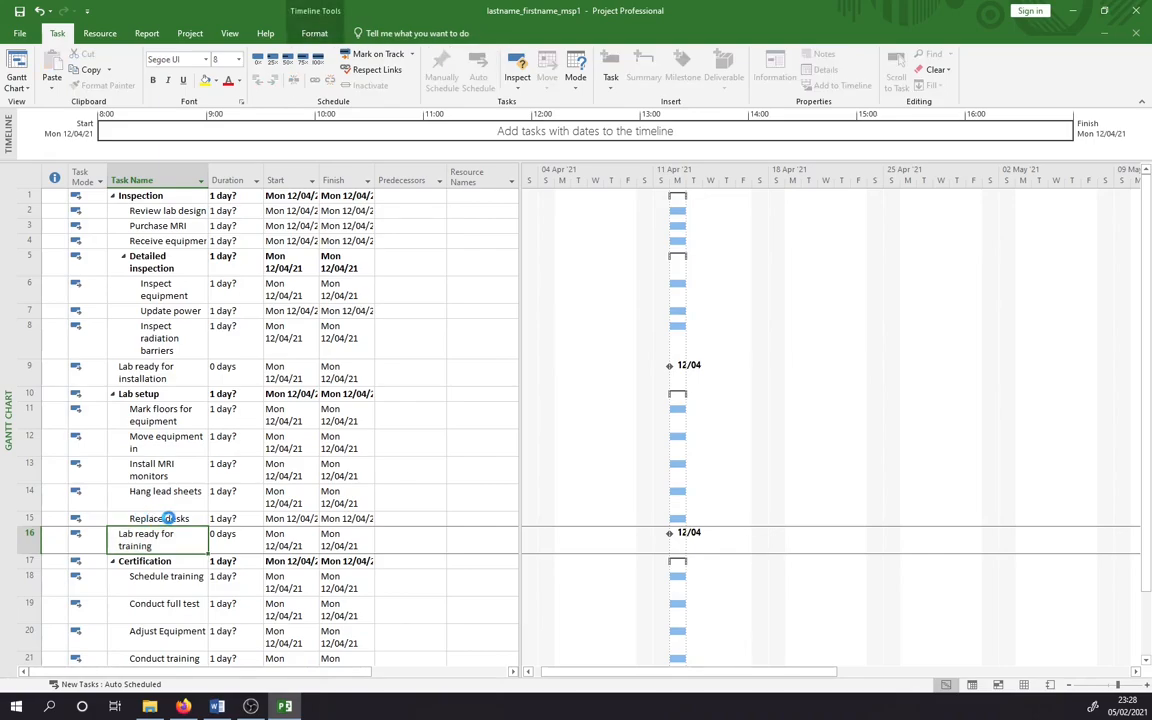
# Outdent the "Ready for patients" milestone to the same outline level as the Certification summary task.
pyautogui.scroll(-4, 155, 470)
pyautogui.click(165, 431)
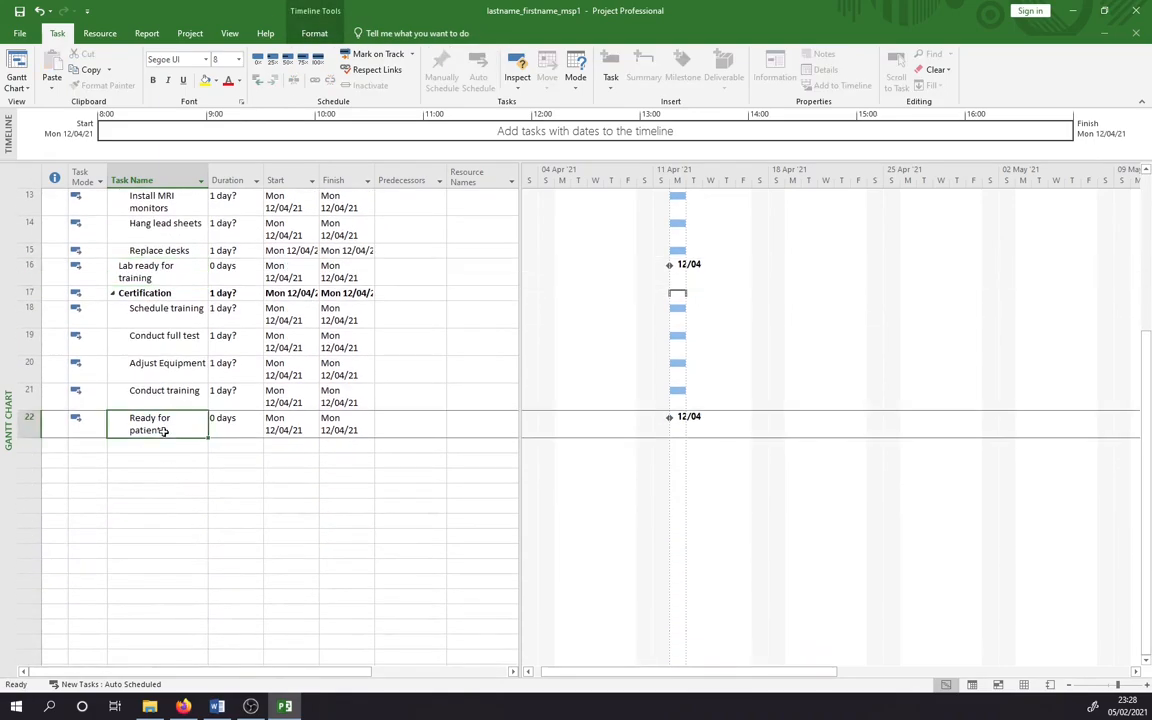
pyautogui.click(264, 87)
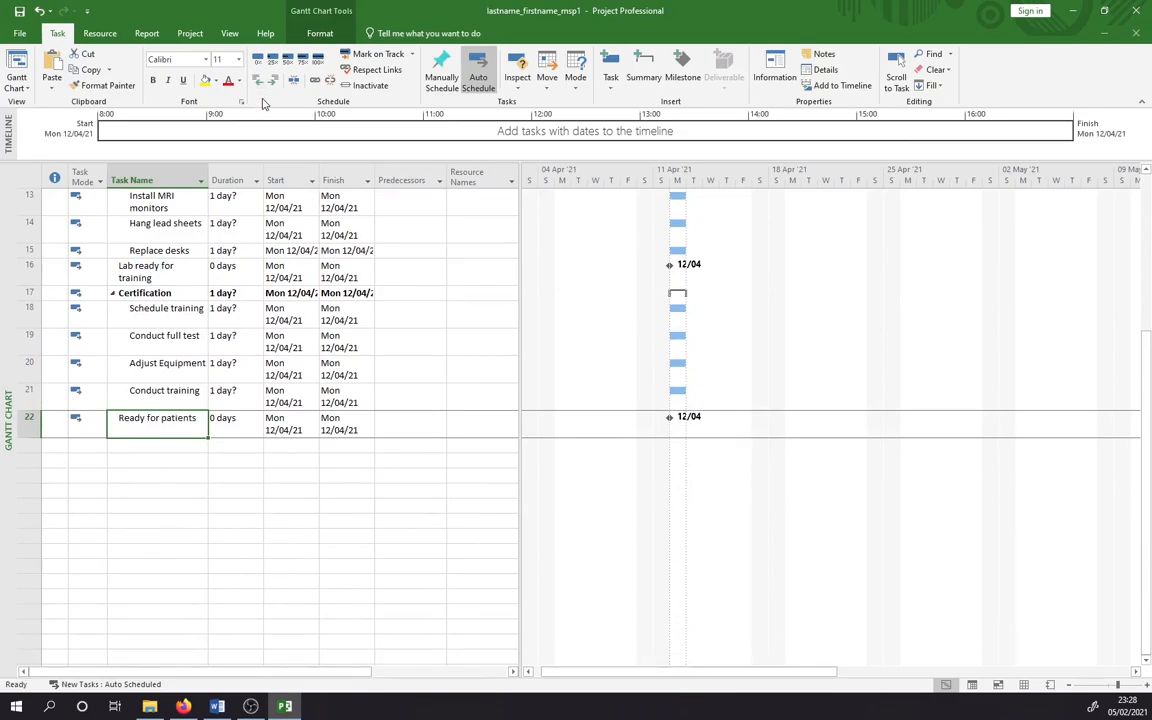
# Try to outdent the "Ready for patients" milestone one more level.
pyautogui.click(259, 86)
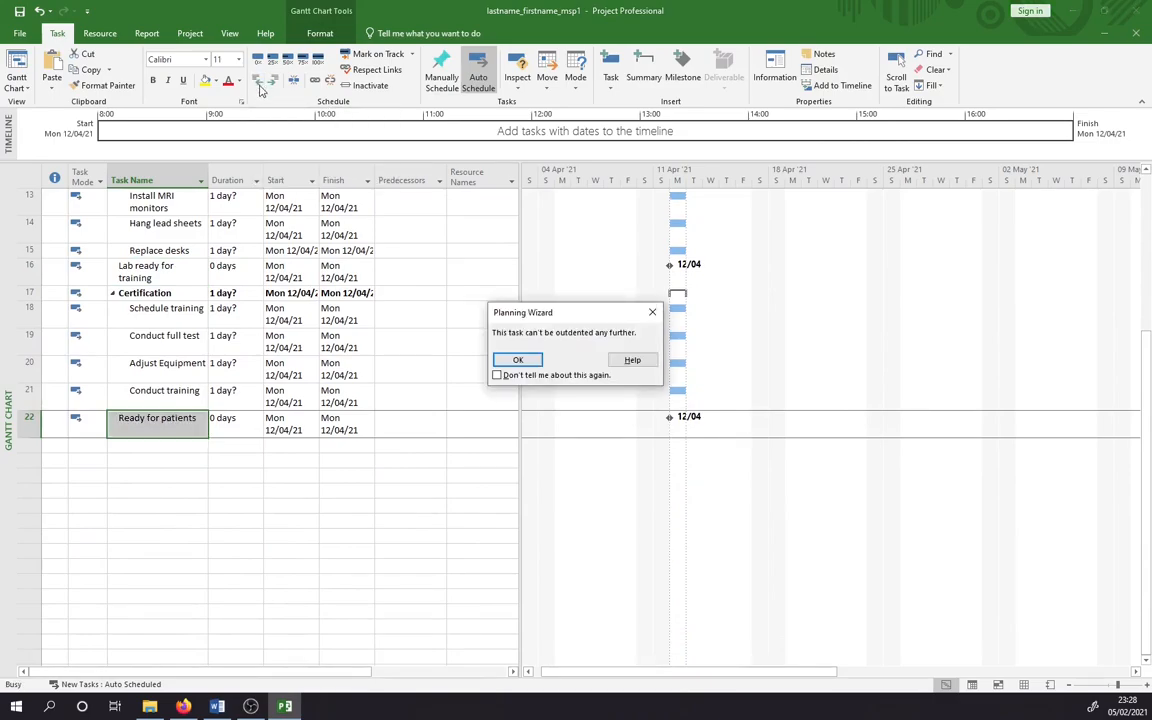
pyautogui.click(467, 327)
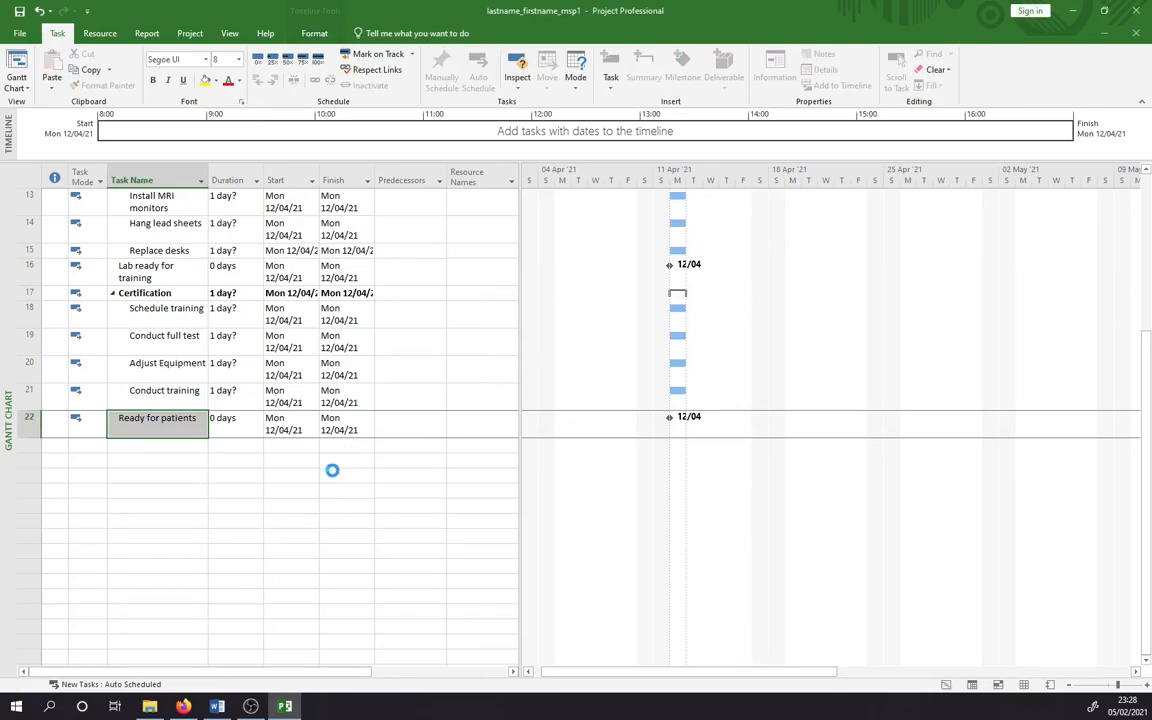
# Save the project file with the outdented milestones.
pyautogui.scroll(2, 165, 510)
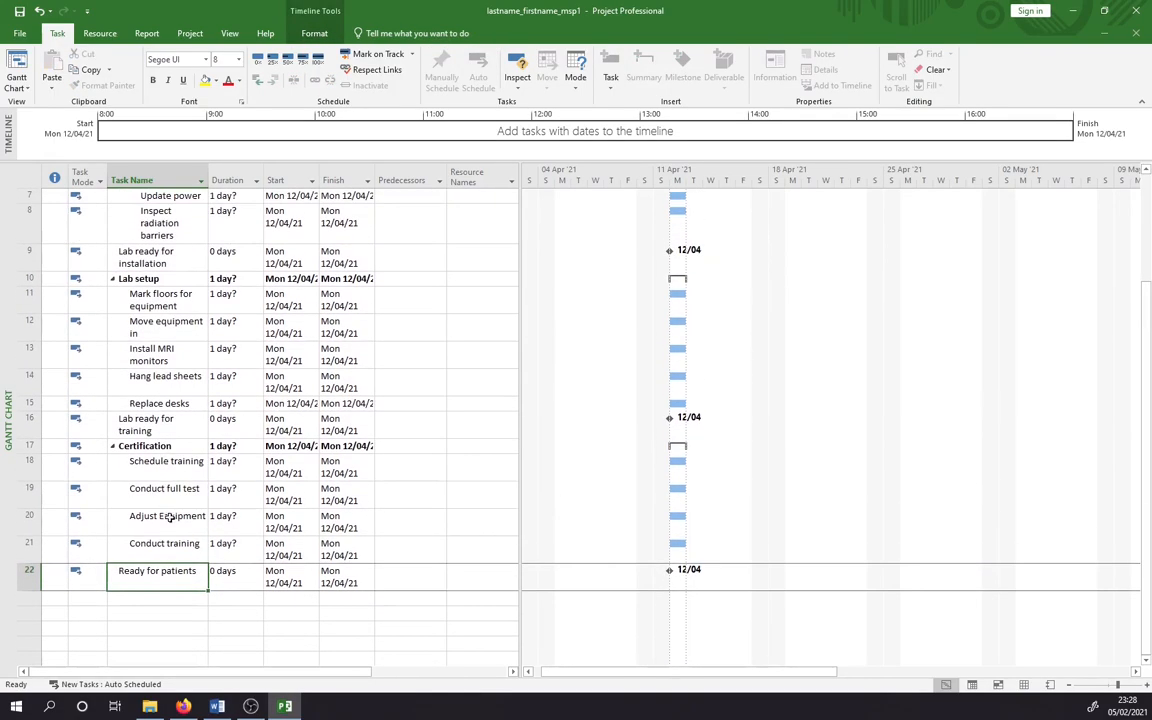
pyautogui.scroll(2, 160, 480)
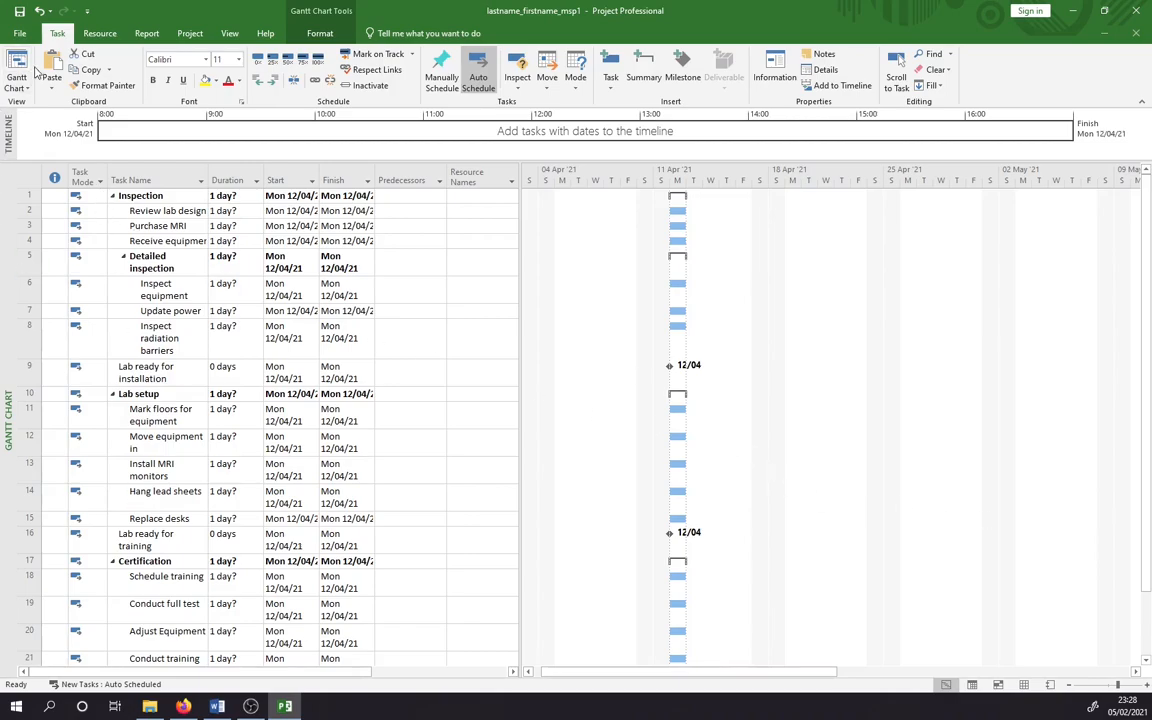
pyautogui.click(18, 12)
pyautogui.hotkey('alt', 'Tab')
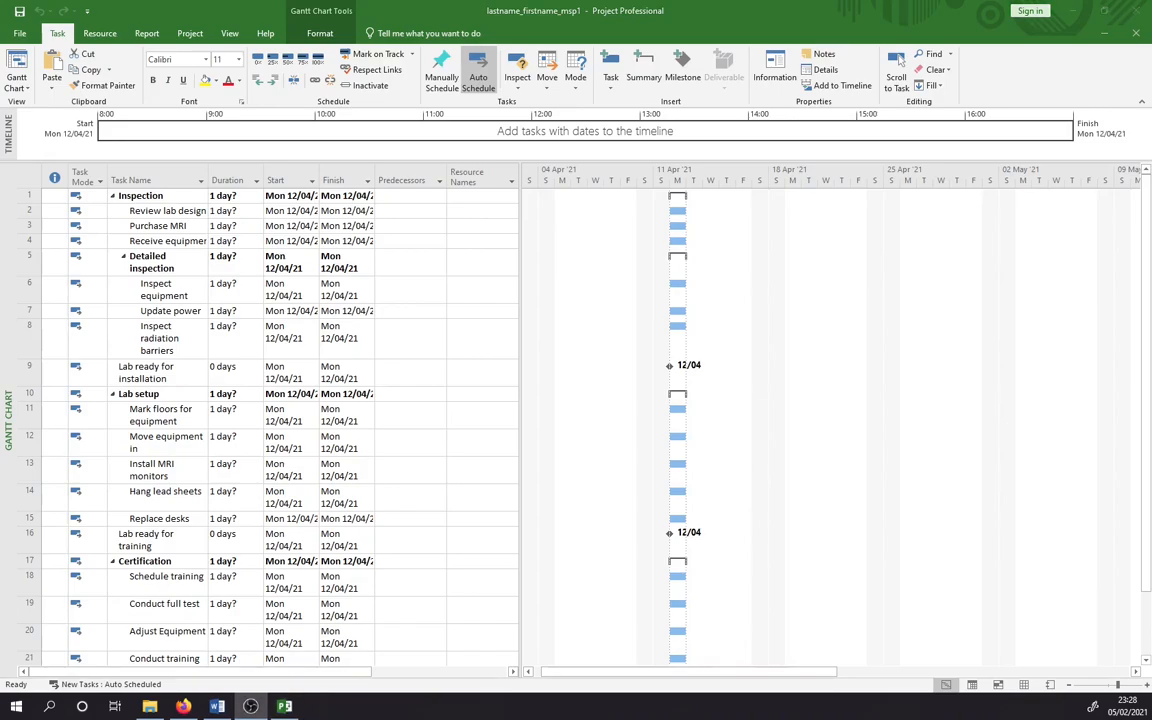
pyautogui.hotkey('alt', 'Tab')
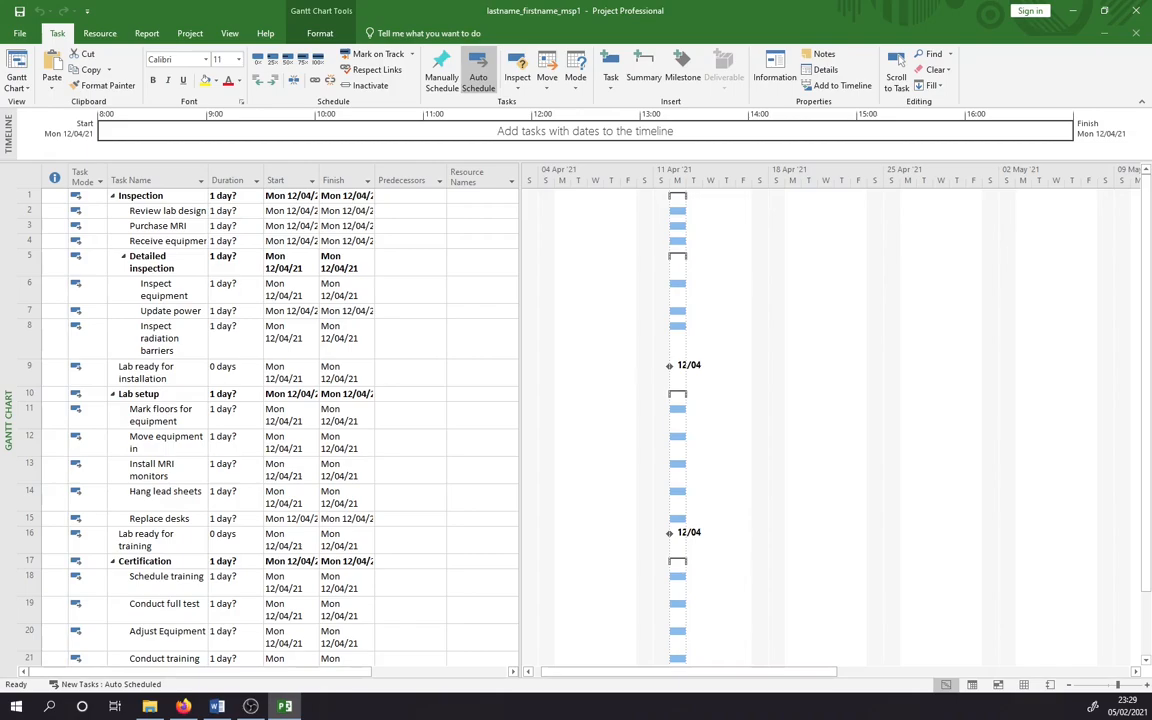
# Link tasks 2 to 4, Review lab design, Purchase MRI and Receive equipment, in a finish-to-start sequence.
pyautogui.click(33, 211)
pyautogui.moveTo(33, 213); pyautogui.dragTo(36, 241)
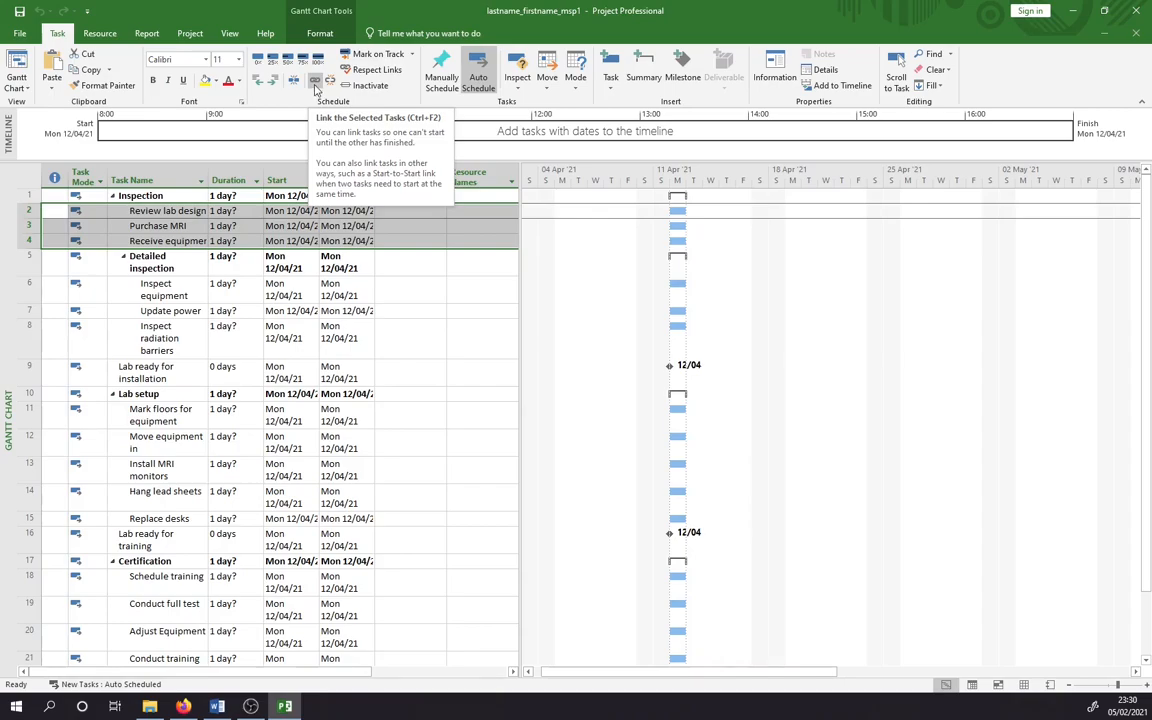
pyautogui.click(315, 84)
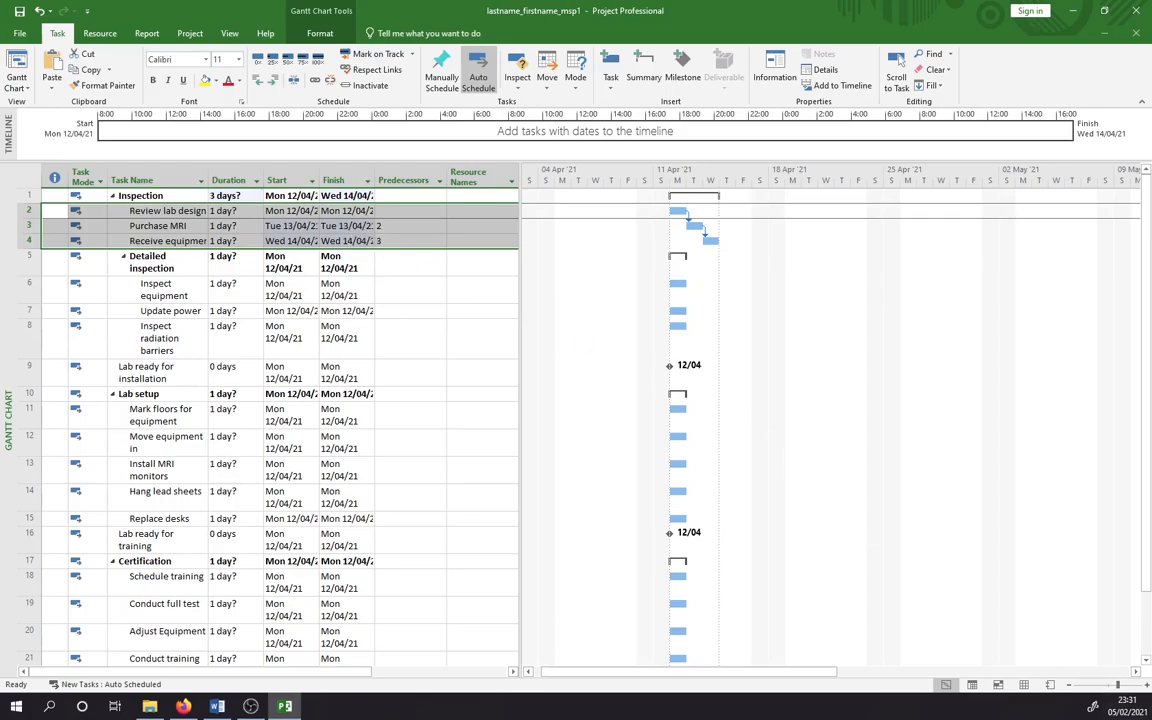
pyautogui.hotkey('alt', 'Tab')
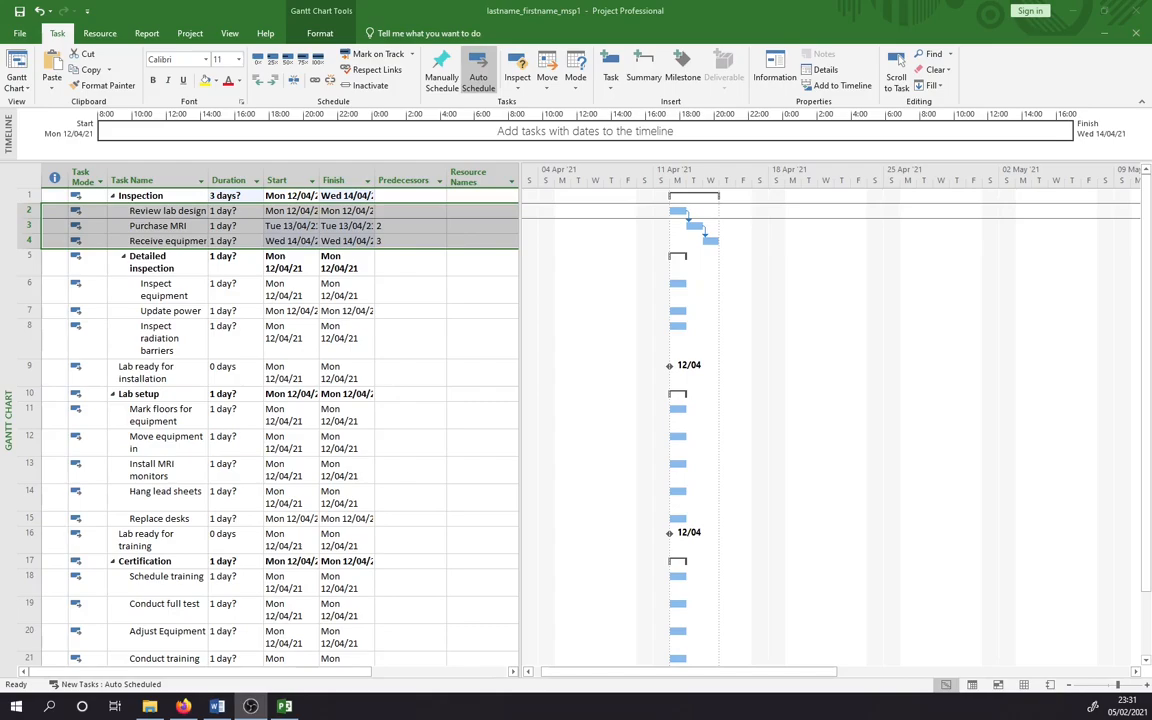
pyautogui.hotkey('alt', 'Tab')
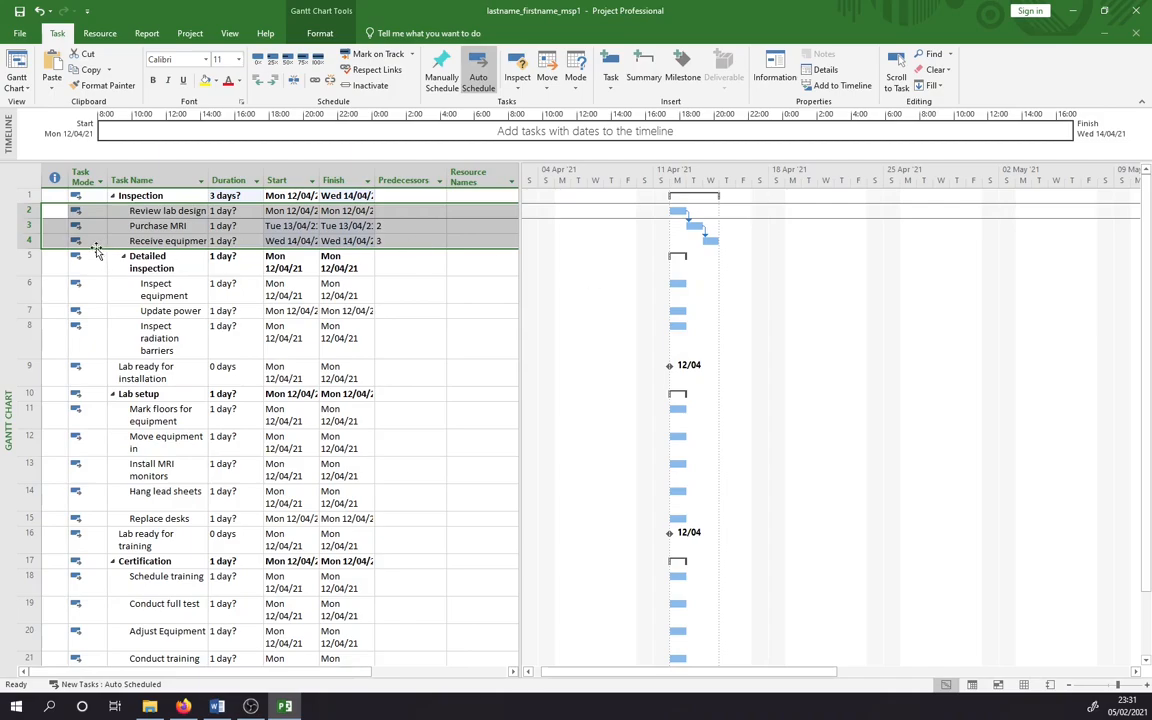
# Link task 4 Receive equipment to task 6 Inspect equipment as its finish-to-start predecessor.
pyautogui.click(29, 261)
pyautogui.click(30, 241)
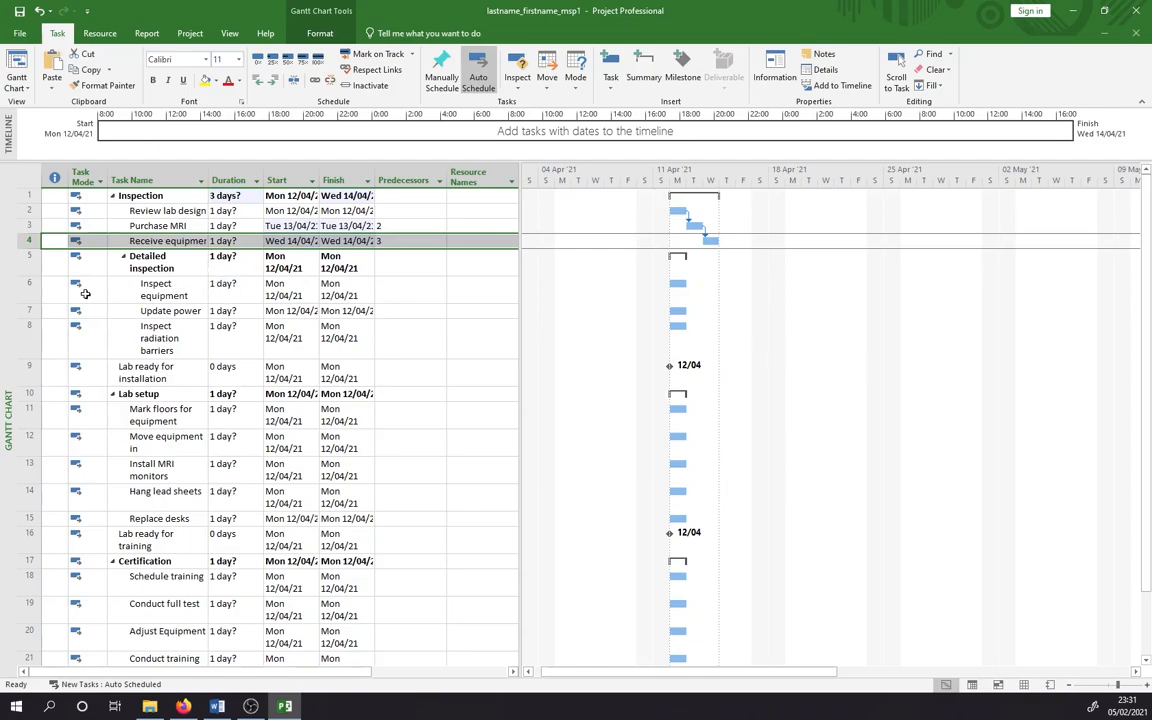
pyautogui.keyDown('ctrl'); pyautogui.click(28, 286); pyautogui.keyUp('ctrl')
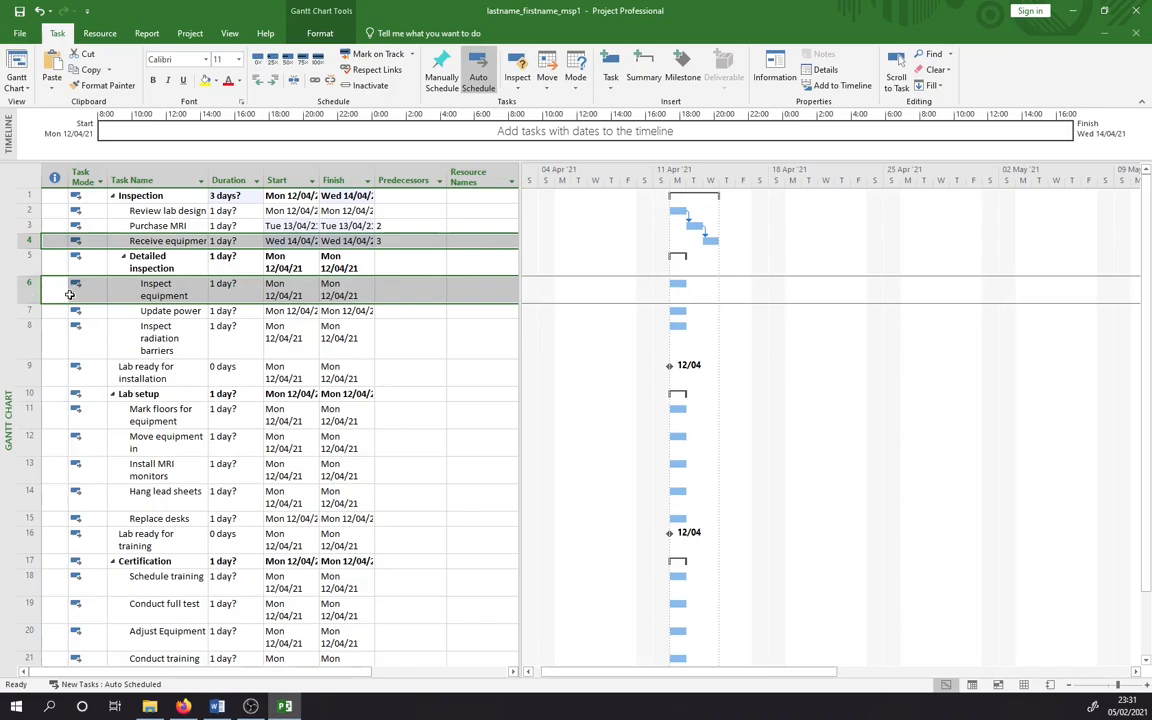
pyautogui.click(315, 81)
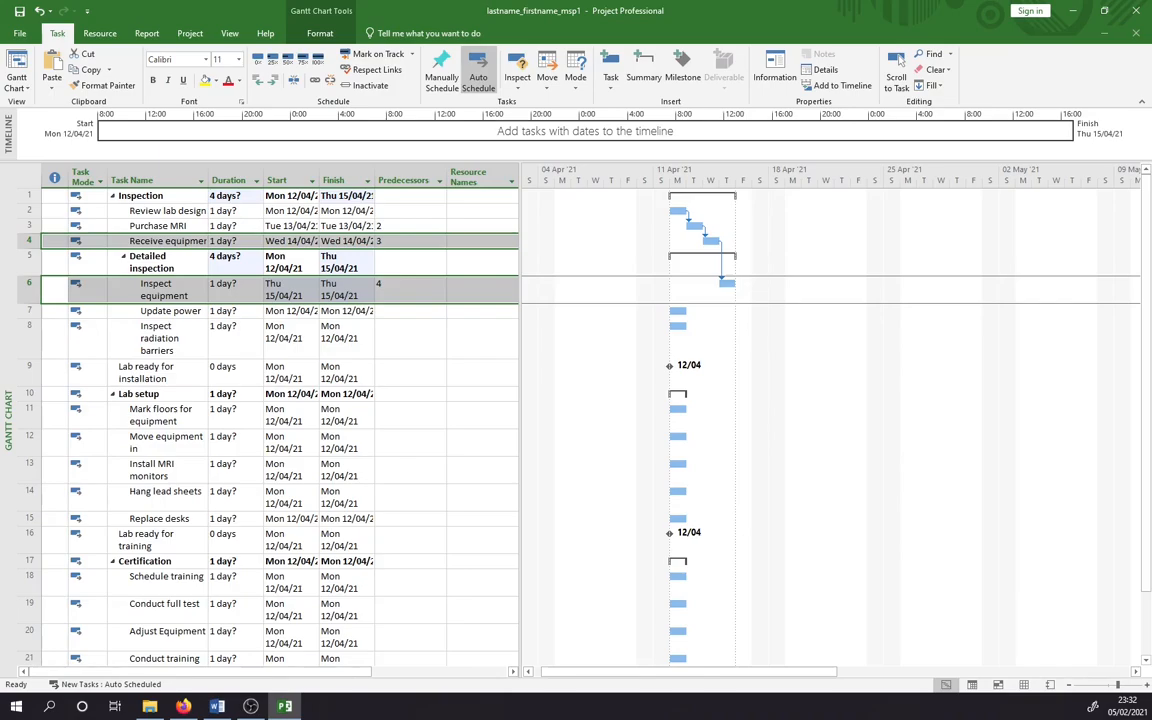
# Link task 3 Purchase MRI to task 7 Update power as its finish-to-start predecessor.
pyautogui.click(29, 226)
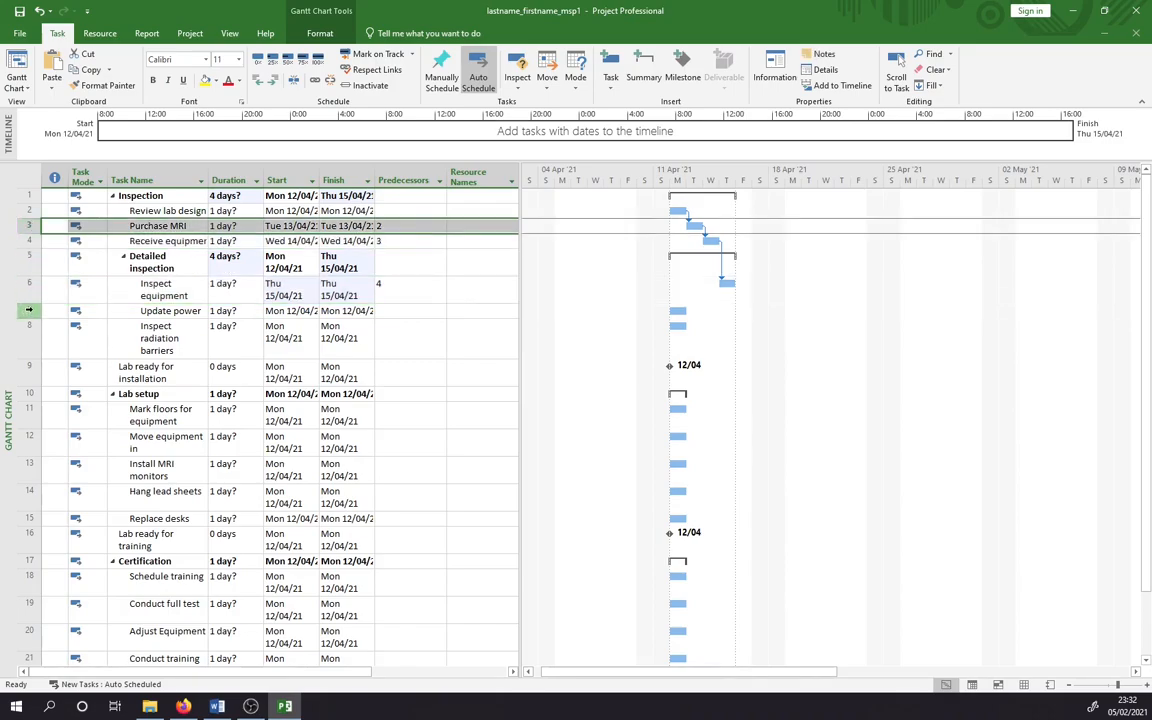
pyautogui.keyDown('ctrl'); pyautogui.click(29, 310); pyautogui.keyUp('ctrl')
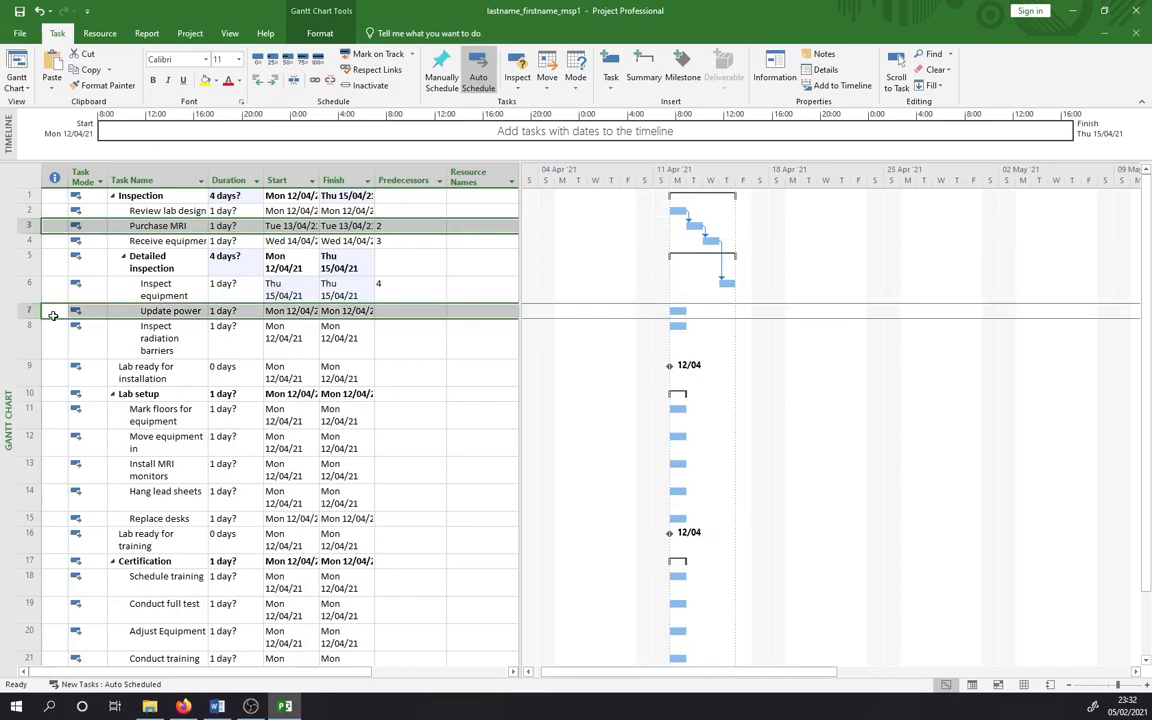
pyautogui.click(320, 84)
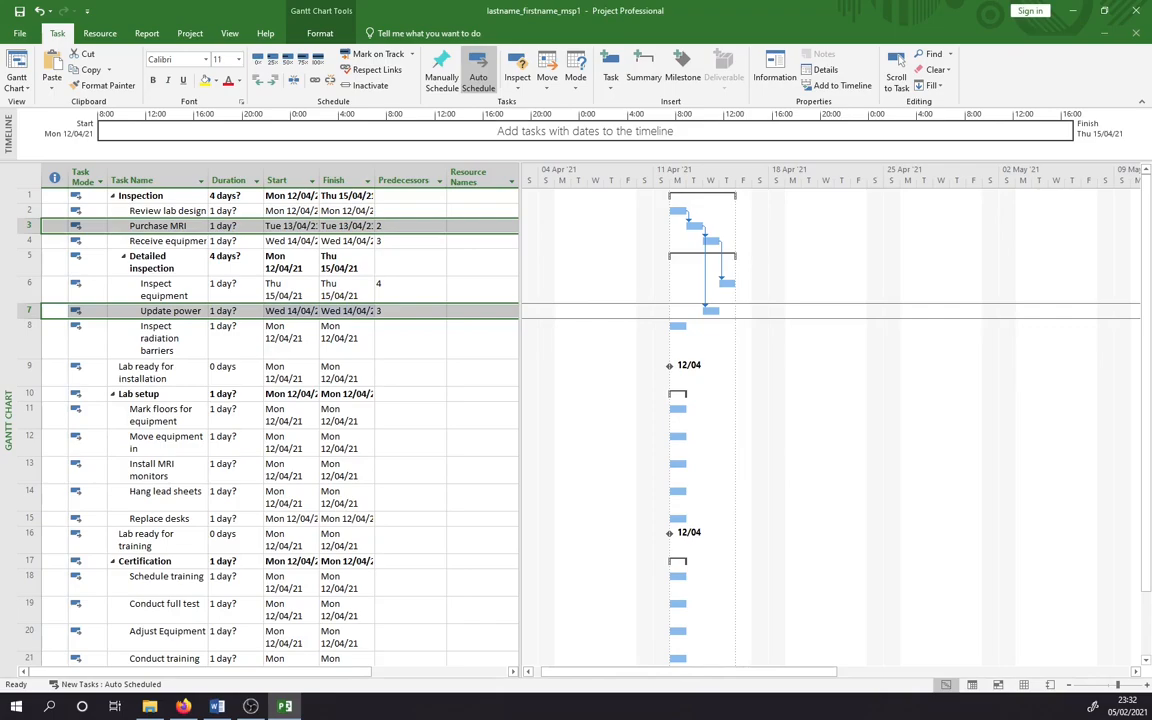
# Link task 3 Purchase MRI to task 8 Inspect radiation barriers as its finish-to-start predecessor.
pyautogui.click(29, 225)
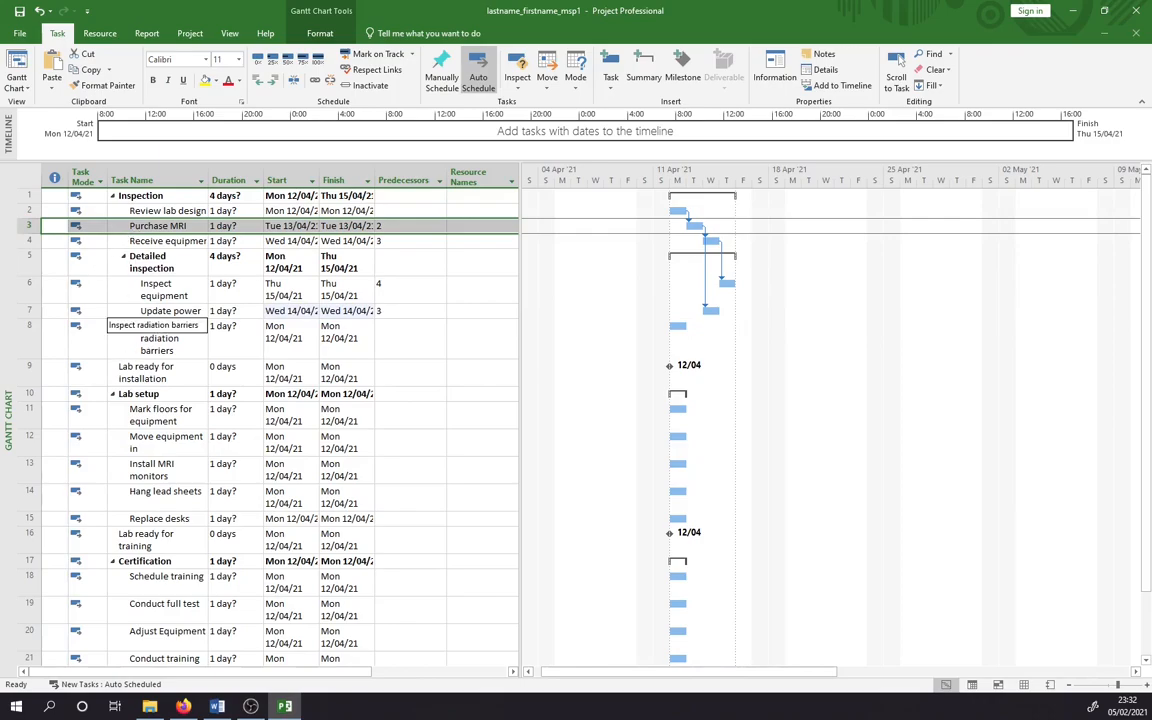
pyautogui.keyDown('ctrl'); pyautogui.click(30, 341); pyautogui.keyUp('ctrl')
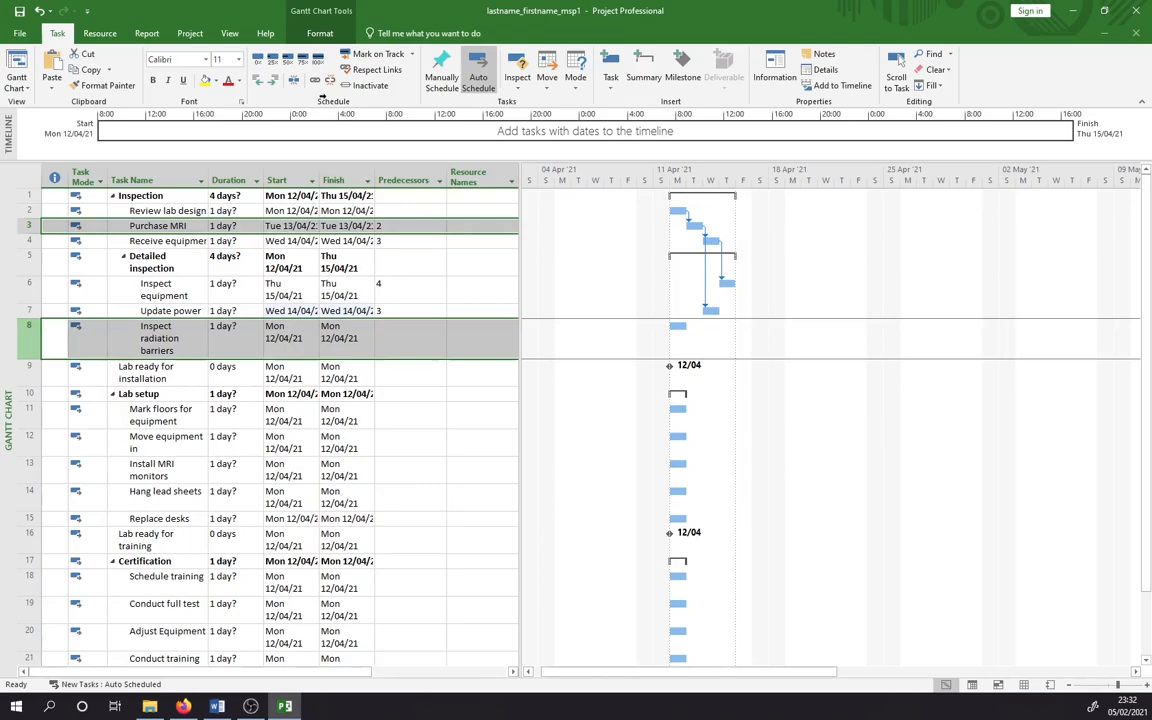
pyautogui.click(293, 79)
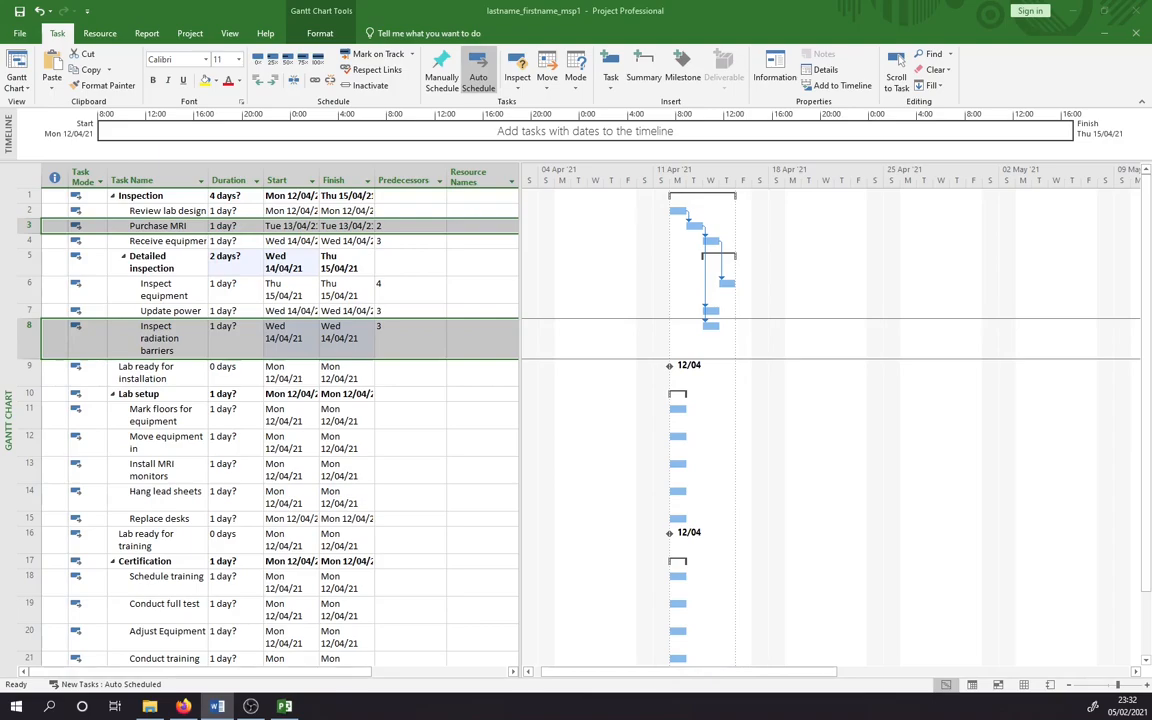
# Save the new task links to lastname_firstname_msp1.
pyautogui.click(1136, 11)
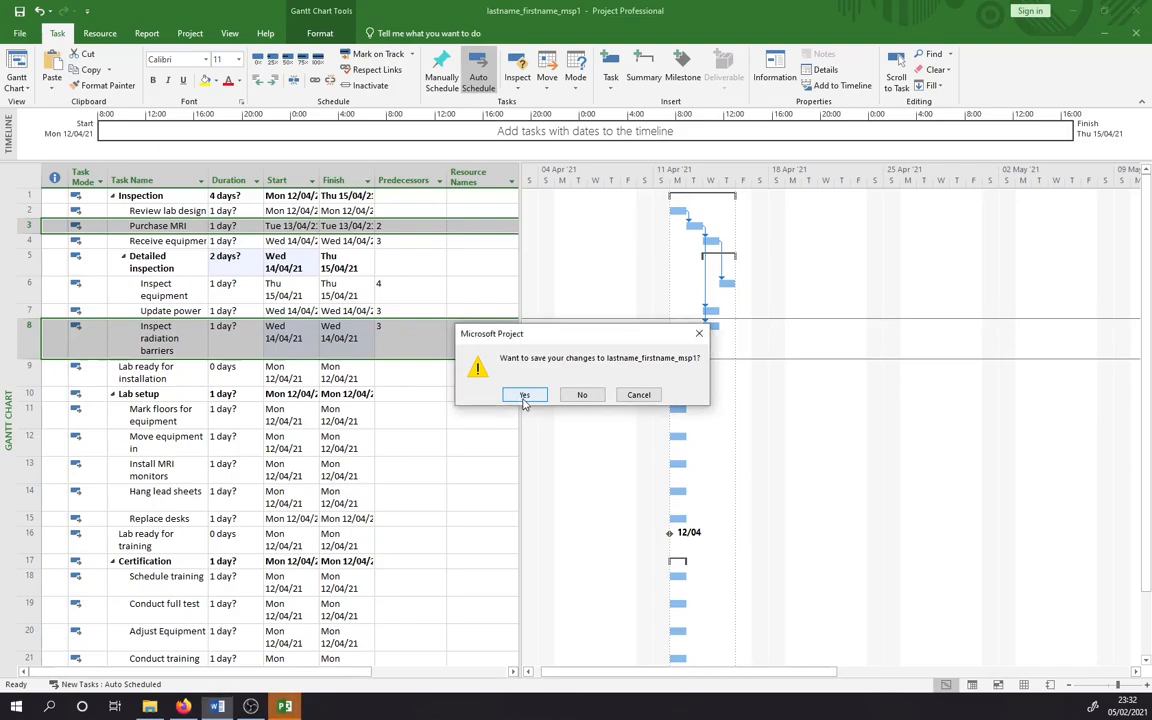
pyautogui.click(522, 396)
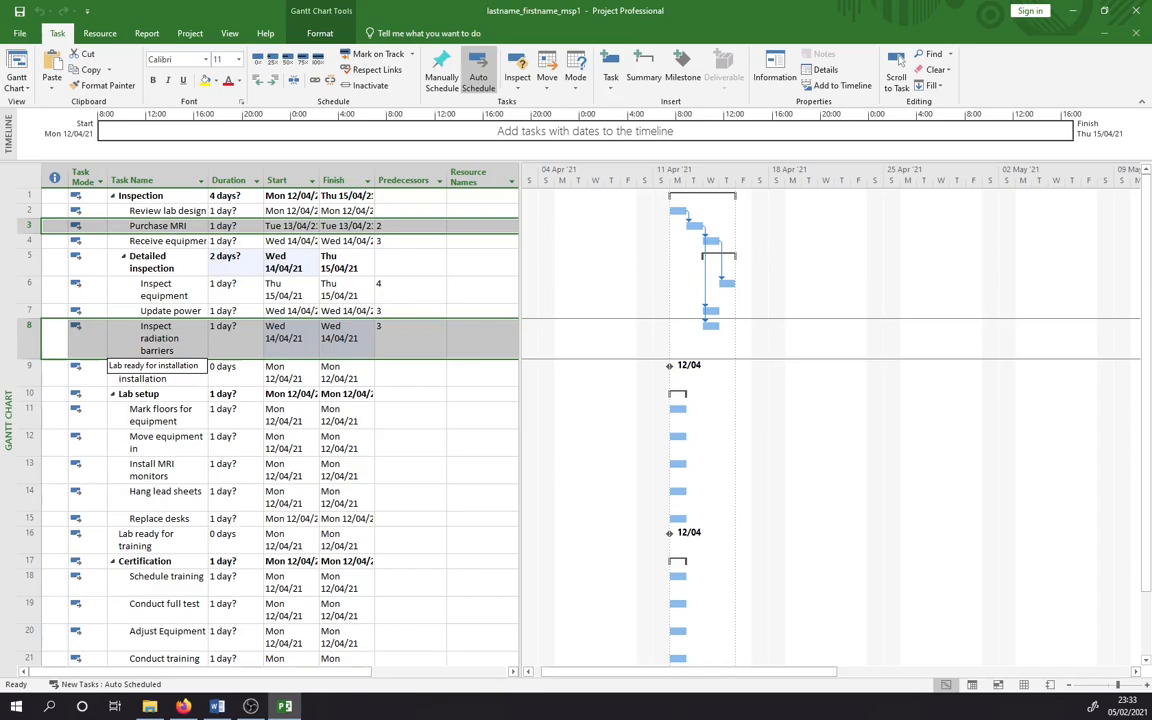
# Link task 6 Inspect equipment to the "Lab ready for installation" milestone as its finish-to-start predecessor.
pyautogui.click(30, 290)
pyautogui.moveTo(30, 292); pyautogui.dragTo(28, 368)
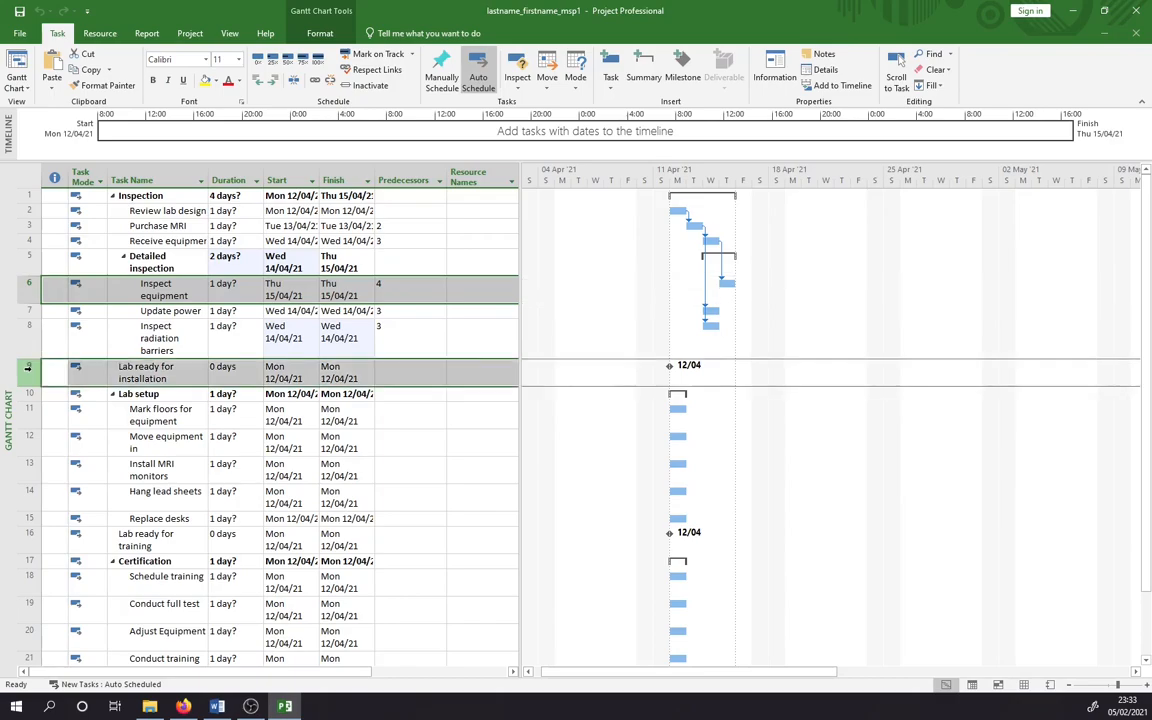
pyautogui.click(318, 84)
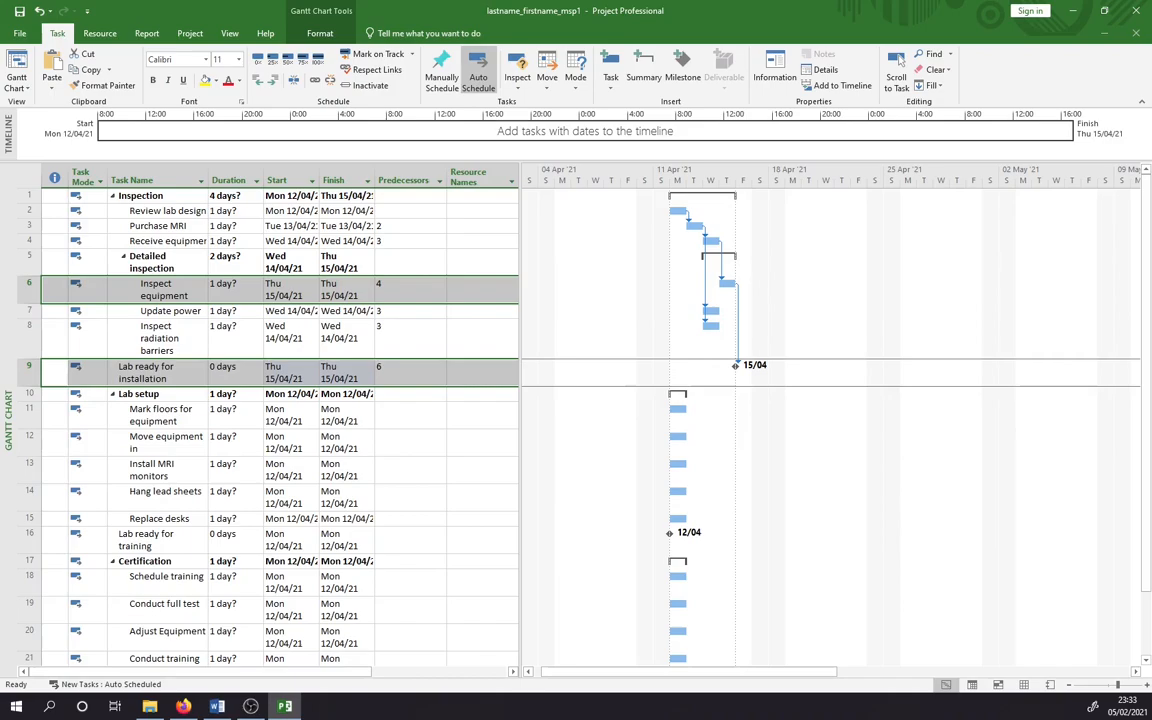
# Link task 7 Update power to the "Lab ready for installation" milestone as an additional predecessor.
pyautogui.click(26, 310)
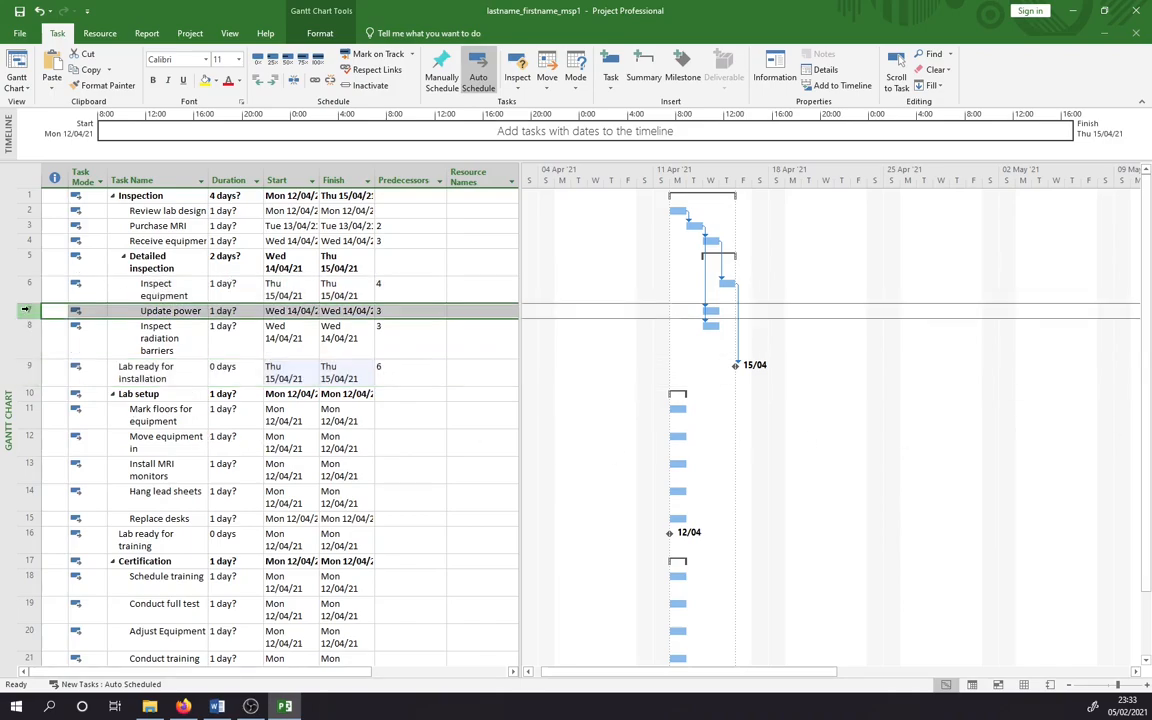
pyautogui.keyDown('ctrl'); pyautogui.click(27, 370); pyautogui.keyUp('ctrl')
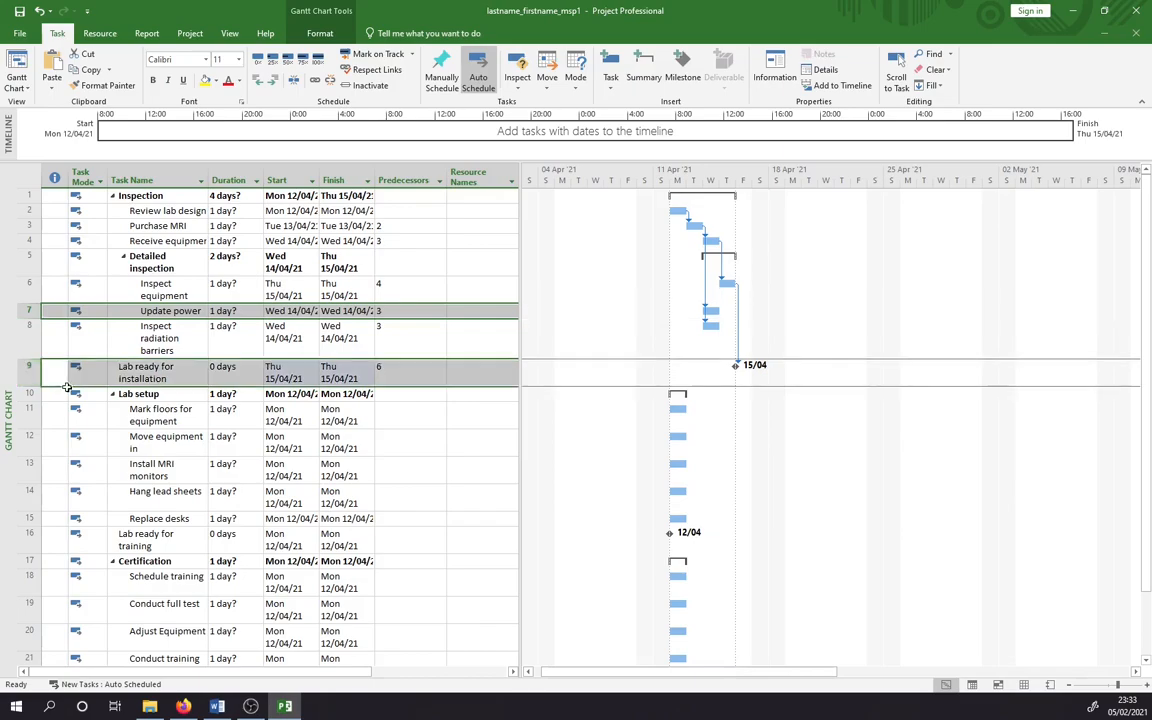
pyautogui.click(314, 80)
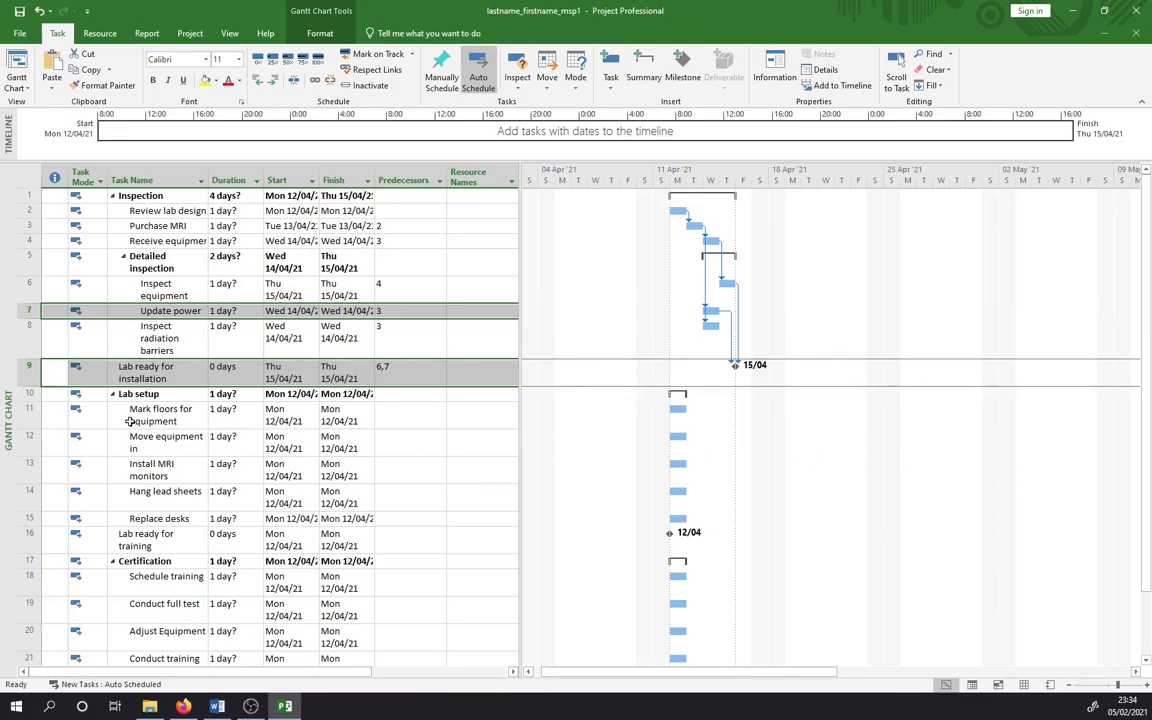
# Link task 8 Inspect radiation barriers to the "Lab ready for installation" milestone as an additional predecessor.
pyautogui.click(29, 332)
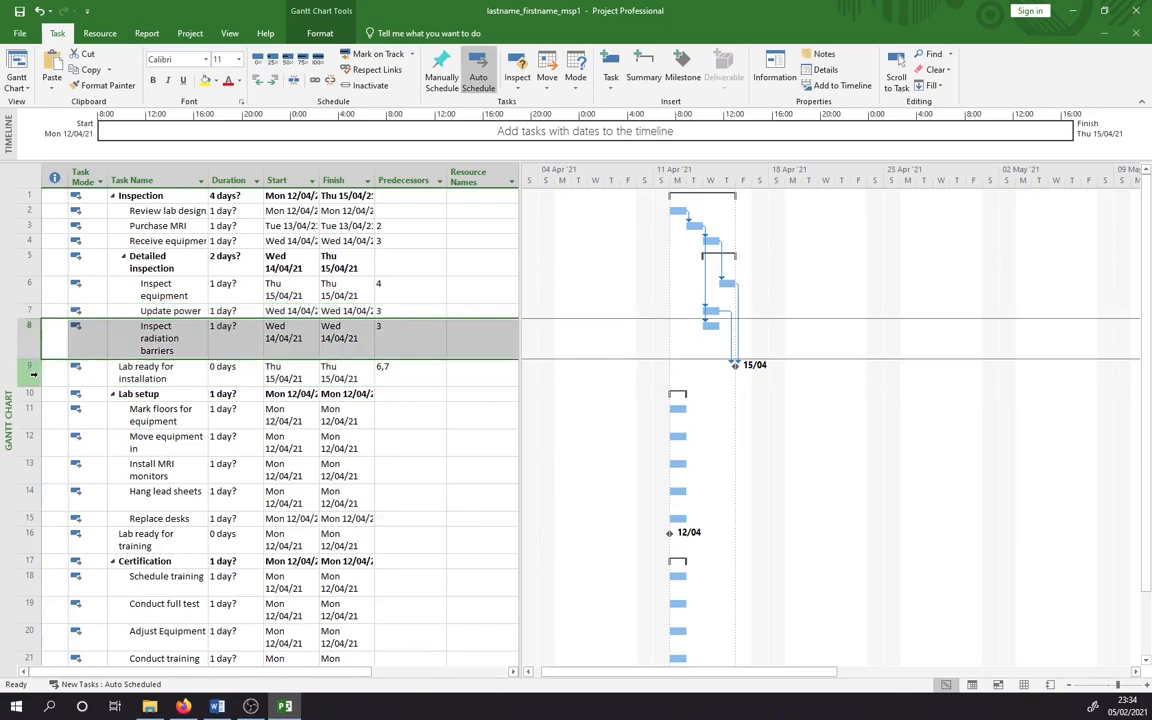
pyautogui.keyDown('ctrl'); pyautogui.click(31, 372); pyautogui.keyUp('ctrl')
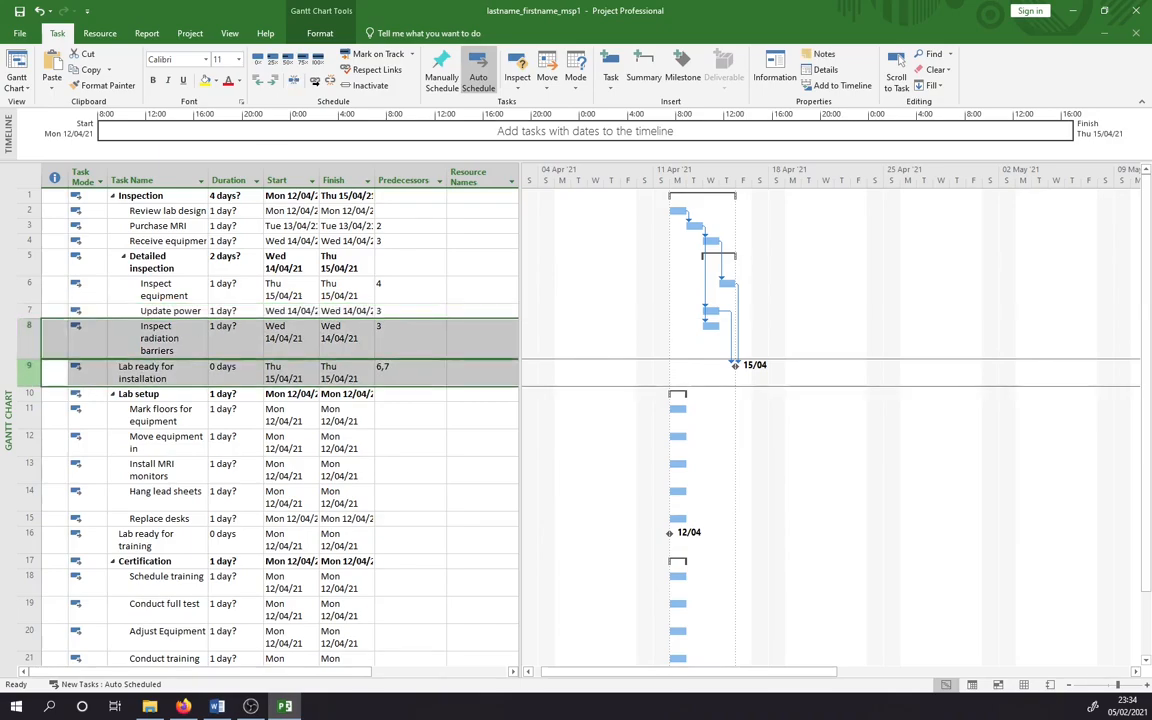
pyautogui.click(316, 81)
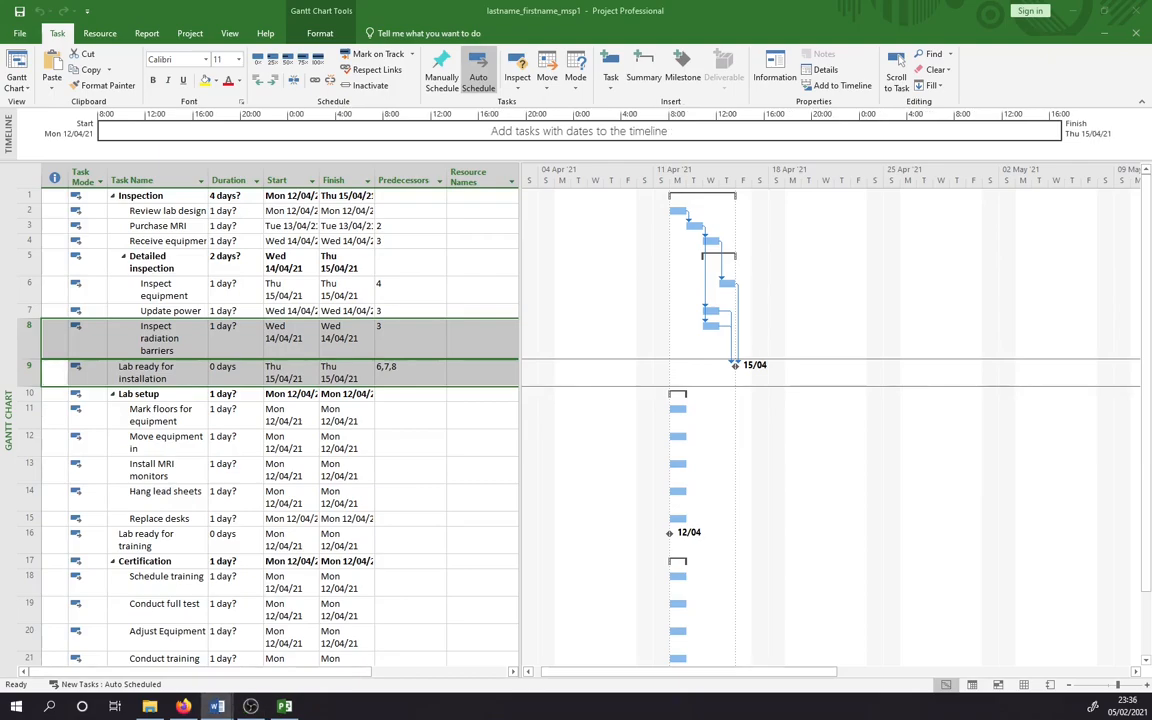
# Switch to the Sequence document in Word, read the finish-to-start links for the remaining tasks, and close it.
pyautogui.click(217, 706)
pyautogui.doubleClick(490, 180)
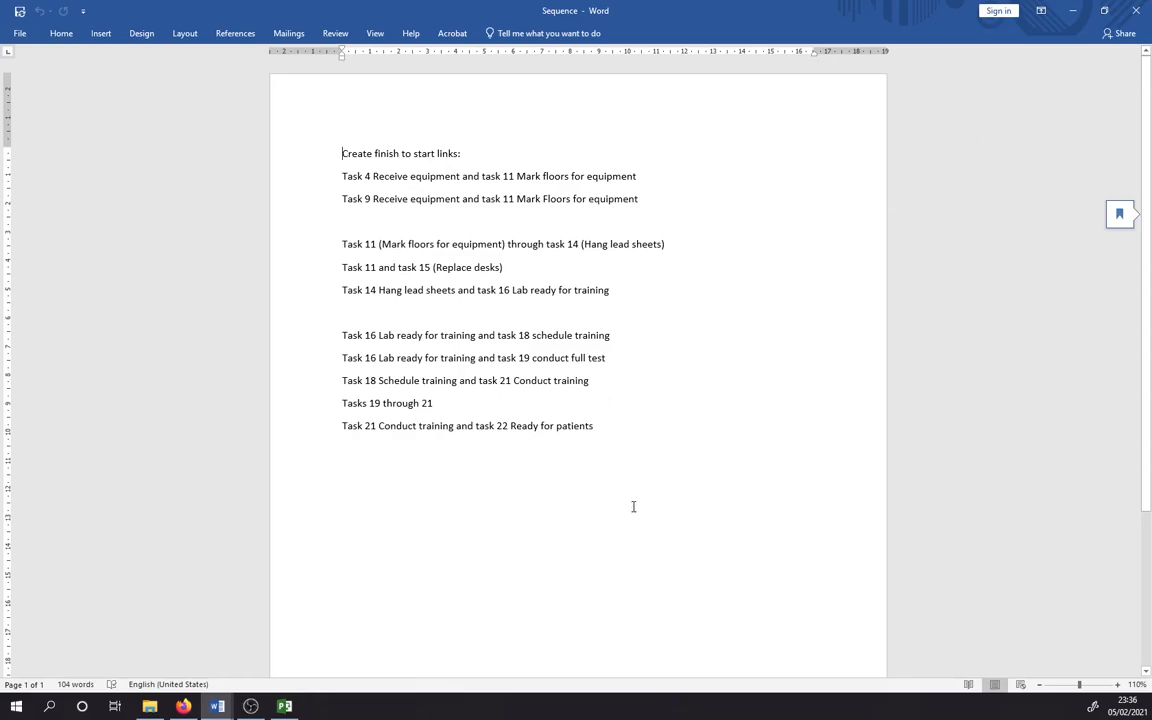
pyautogui.click(1136, 14)
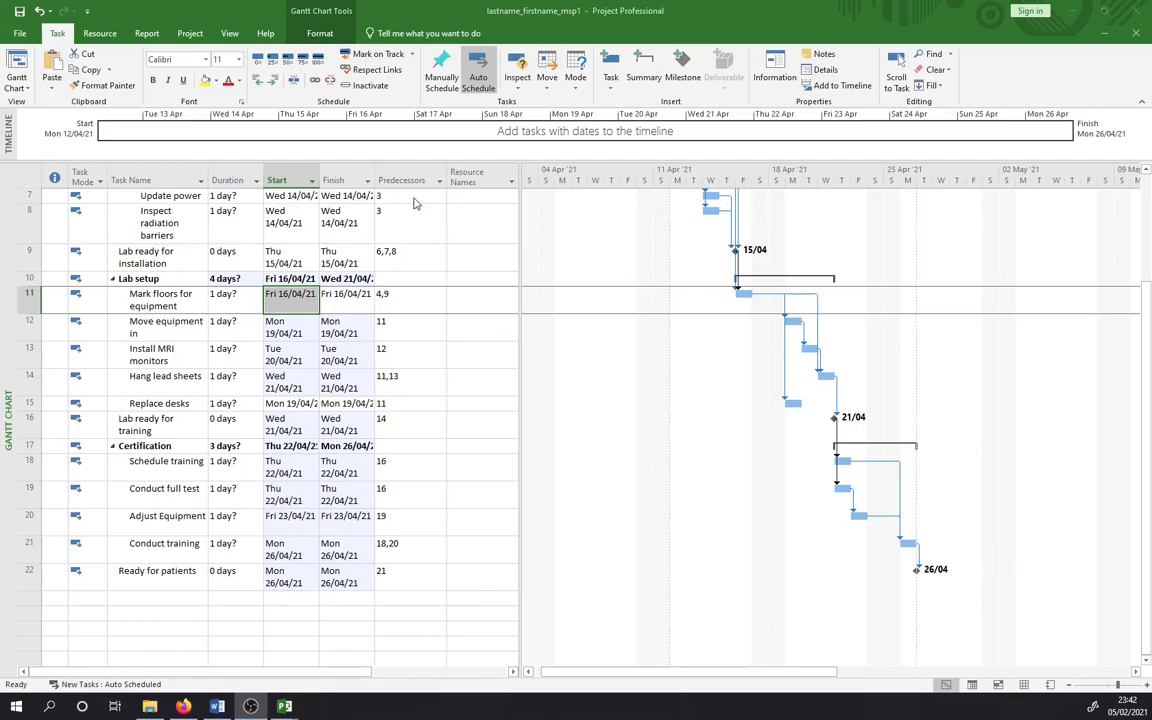
# Check the predecessors and link lines across the whole Gantt chart and save the project file.
pyautogui.scroll(3, 418, 212)
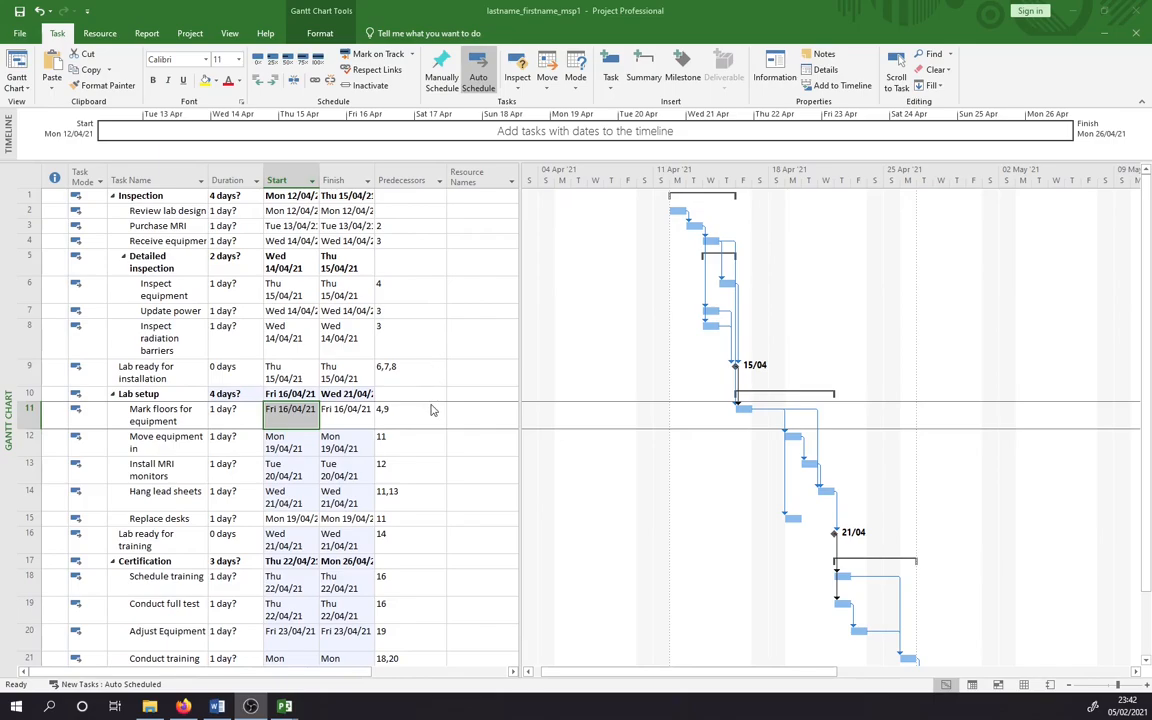
pyautogui.scroll(-1, 432, 412)
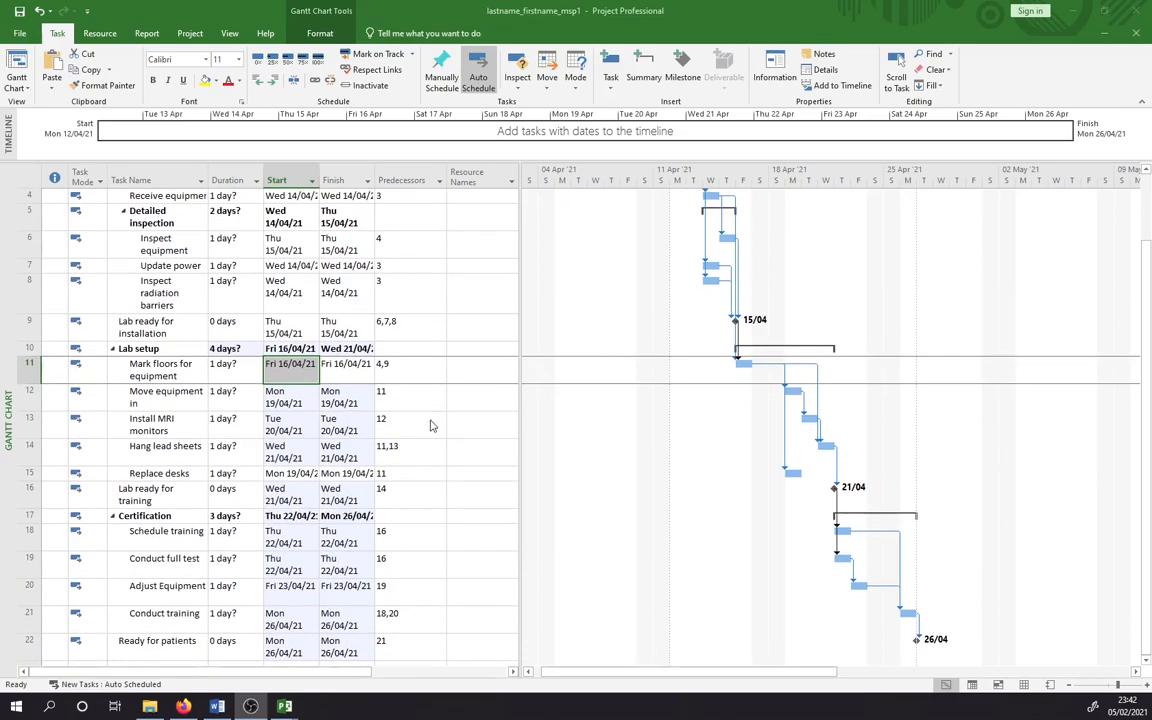
pyautogui.scroll(-1, 432, 426)
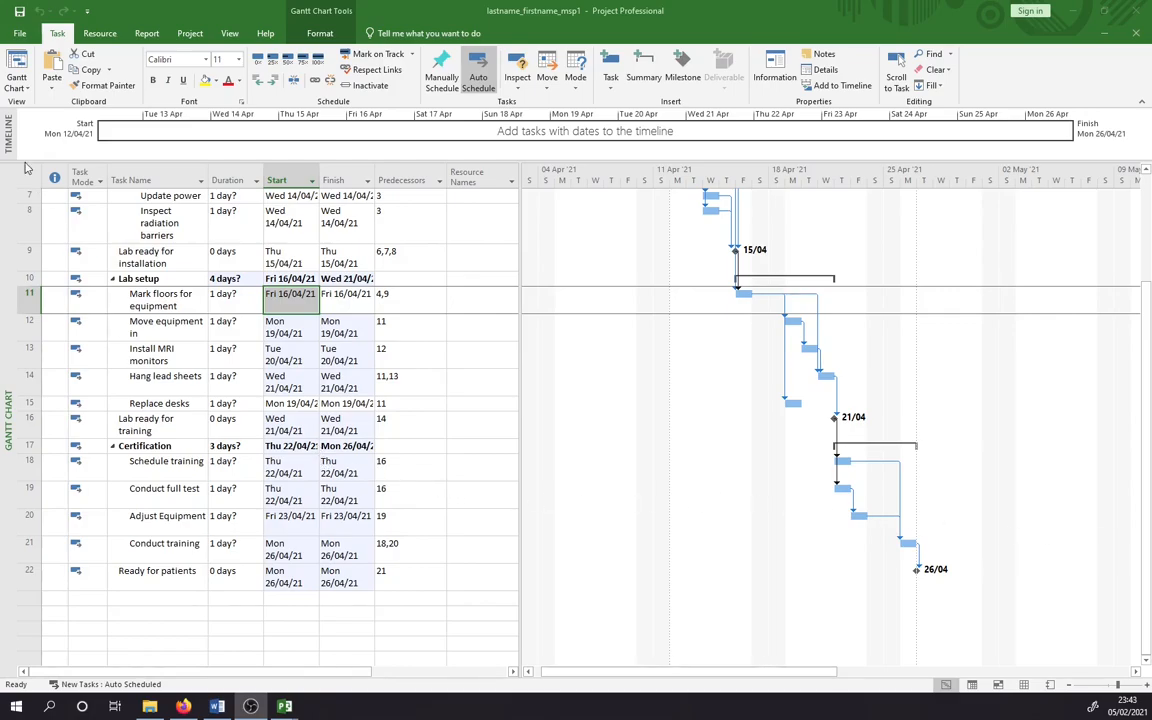
pyautogui.click(19, 14)
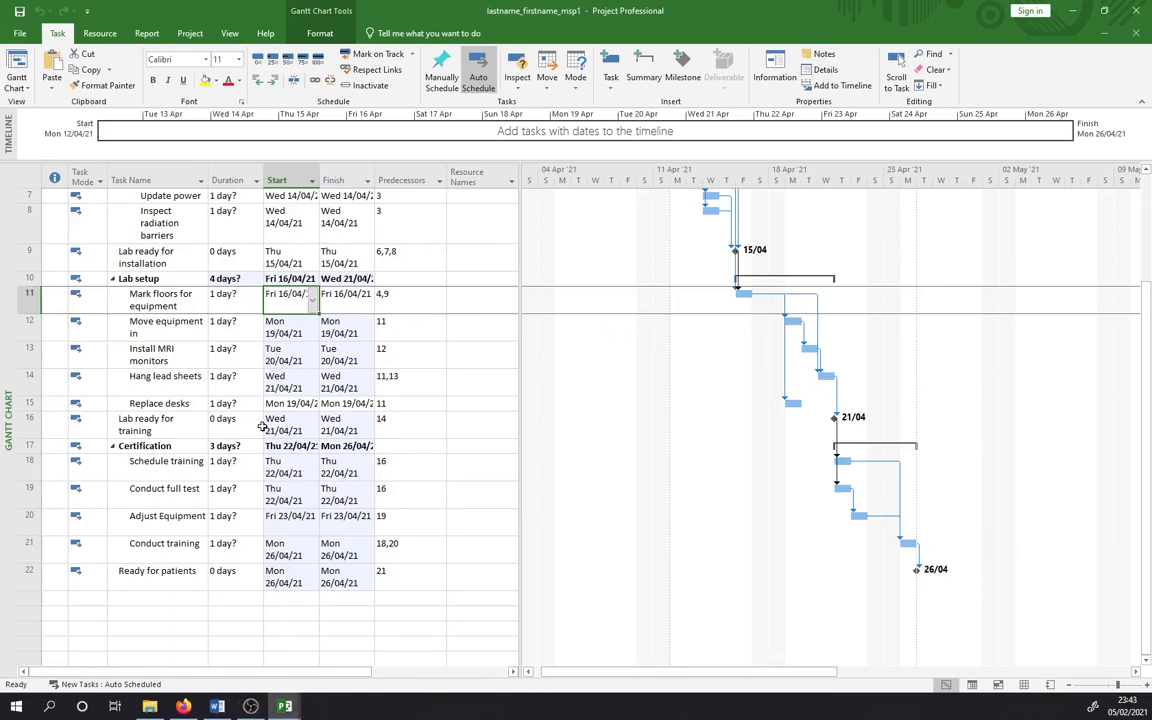
# Set the duration of Review lab design to a firm 1 day and Purchase MRI to 5 days.
pyautogui.scroll(2, 243, 417)
pyautogui.scroll(1, 243, 417)
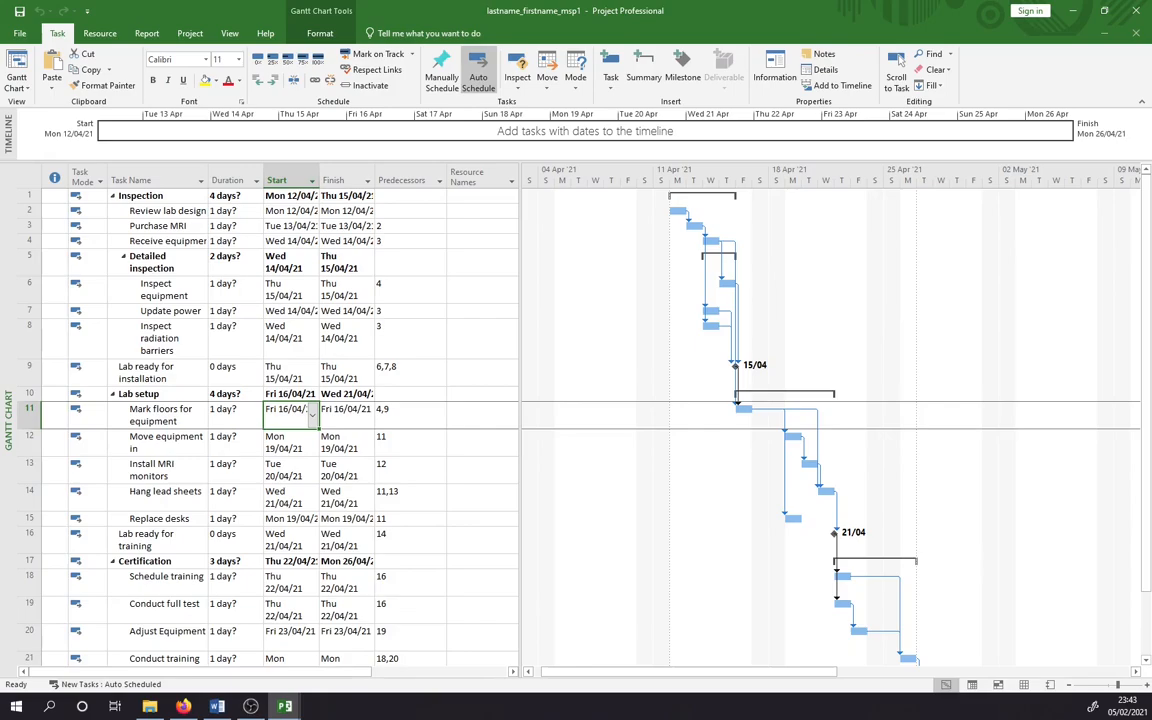
pyautogui.click(230, 211)
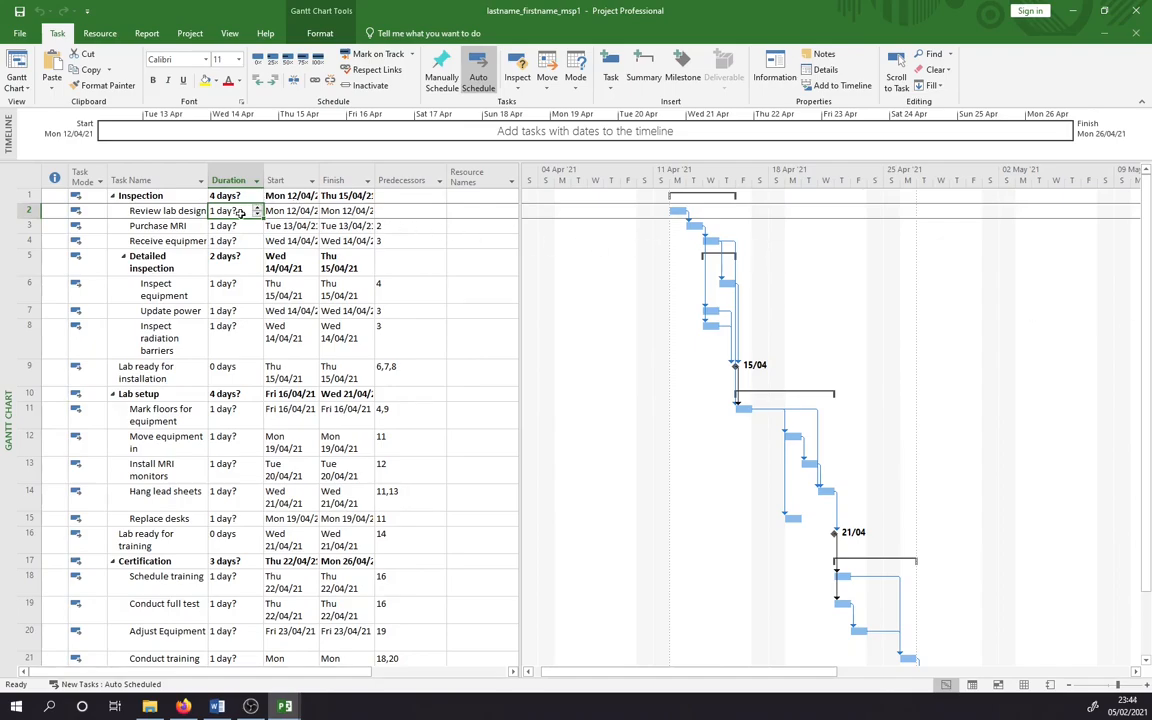
pyautogui.write('1d')
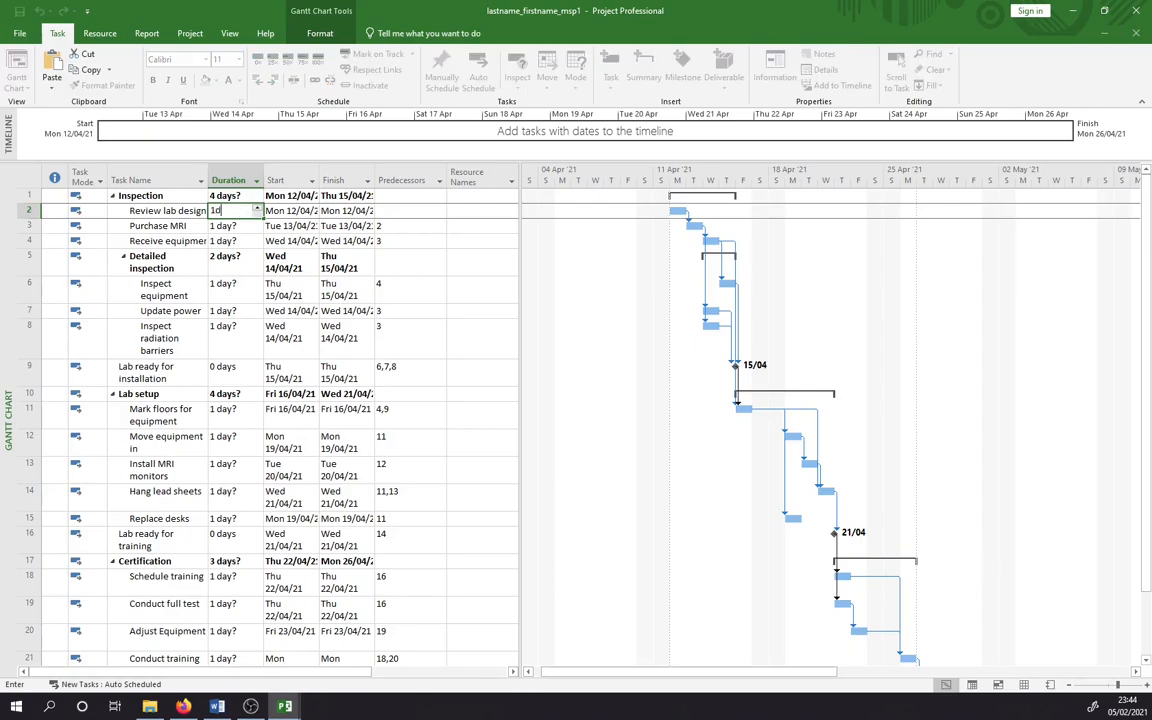
pyautogui.press('Return')
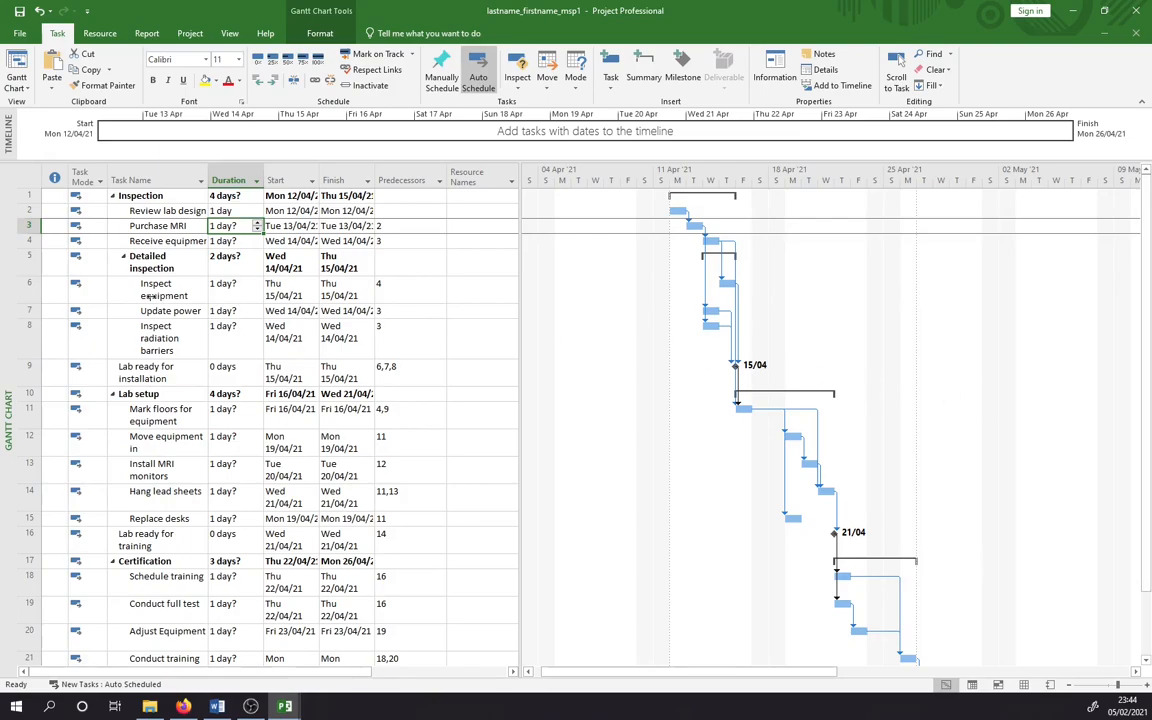
pyautogui.click(258, 224)
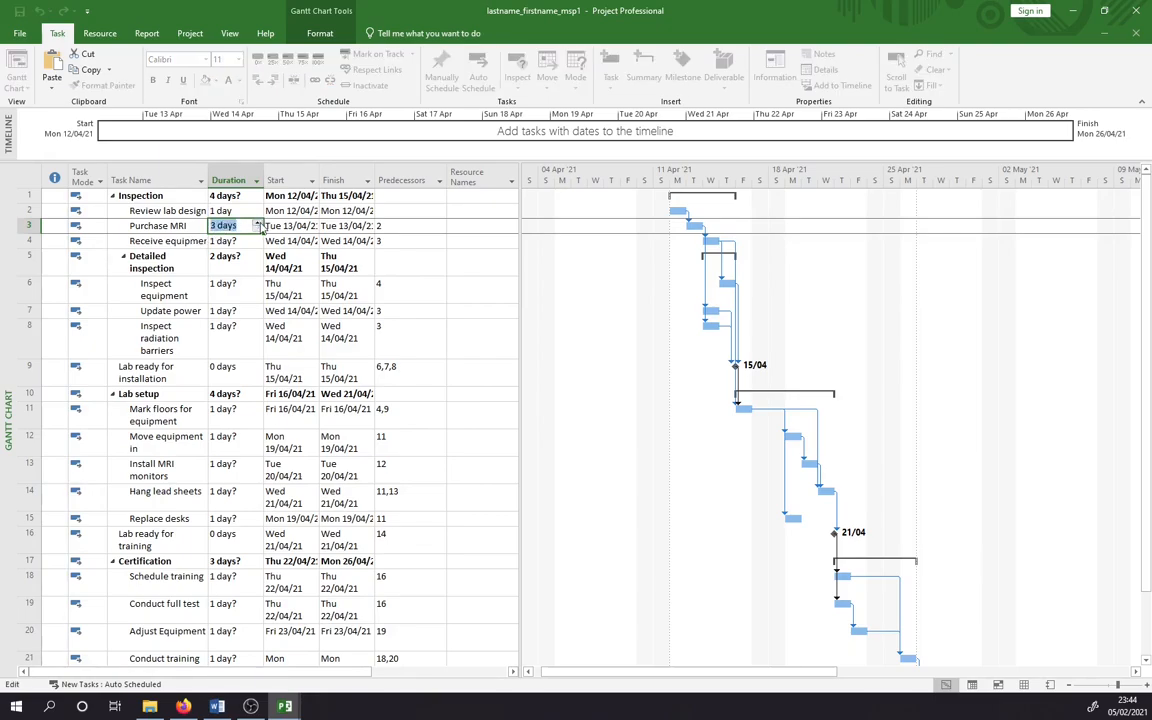
pyautogui.click(258, 224)
# Set the durations of Receive equipment and Inspect equipment to a firm 1 day each, without the estimate mark.
pyautogui.click(243, 240)
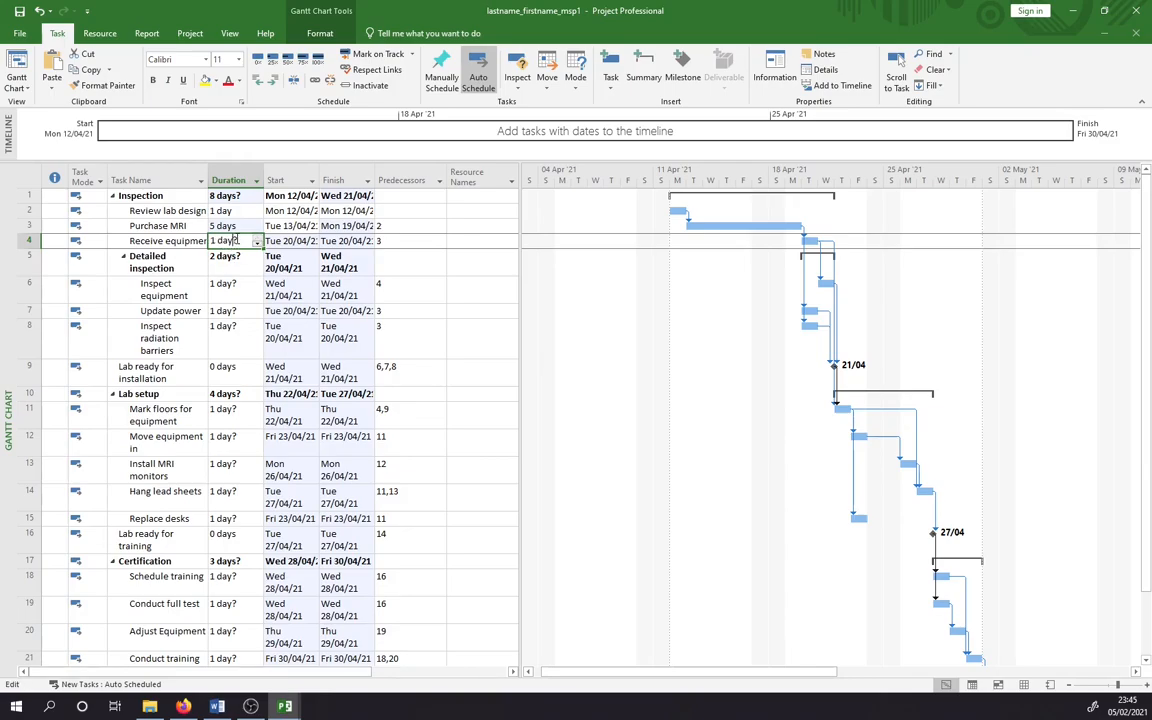
pyautogui.click(236, 242)
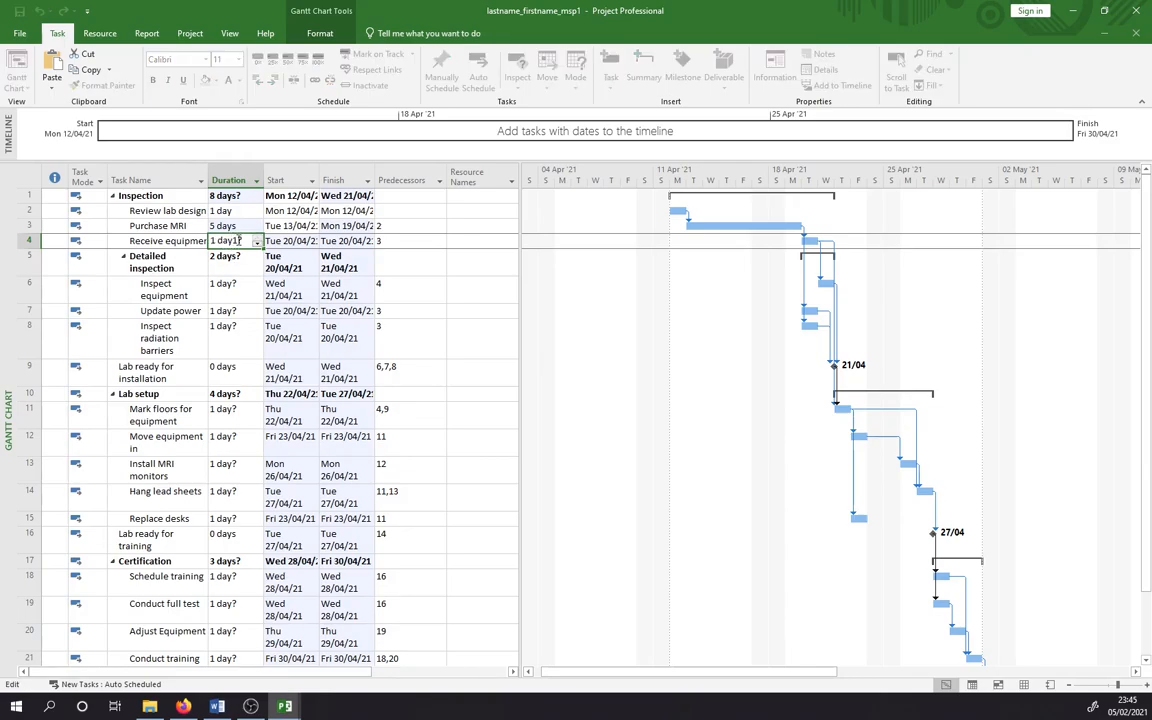
pyautogui.moveTo(245, 241); pyautogui.dragTo(175, 222)
pyautogui.write('1d')
pyautogui.press('Return')
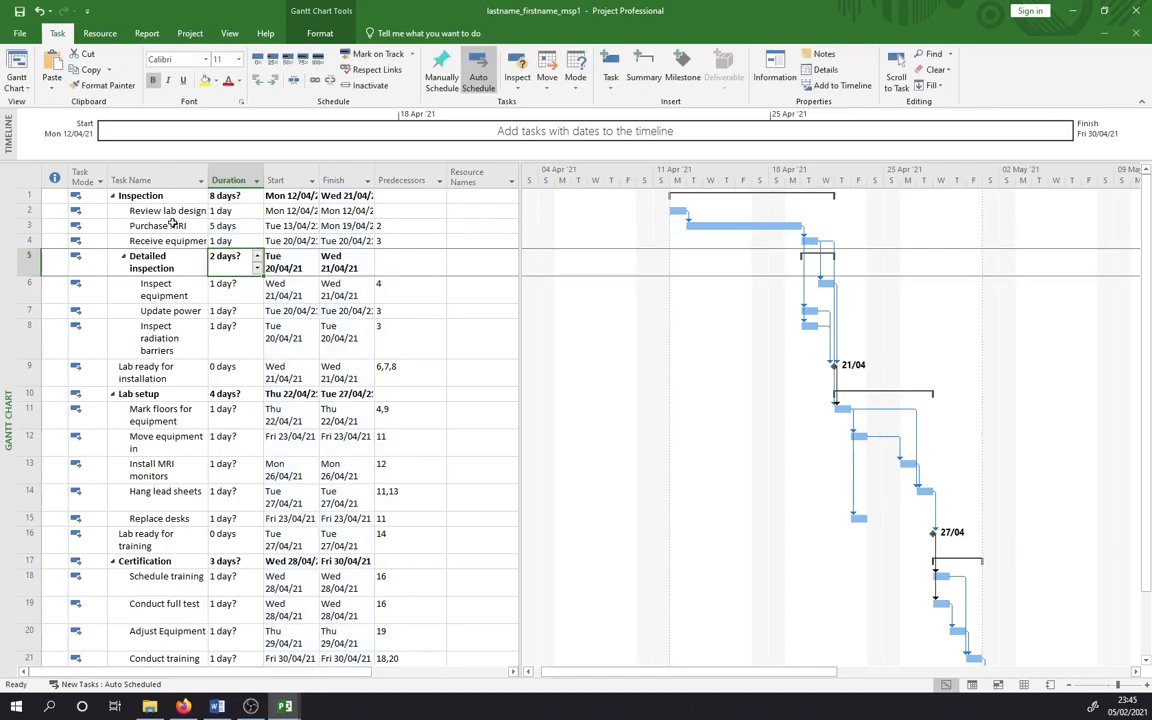
pyautogui.click(239, 290)
pyautogui.click(243, 293)
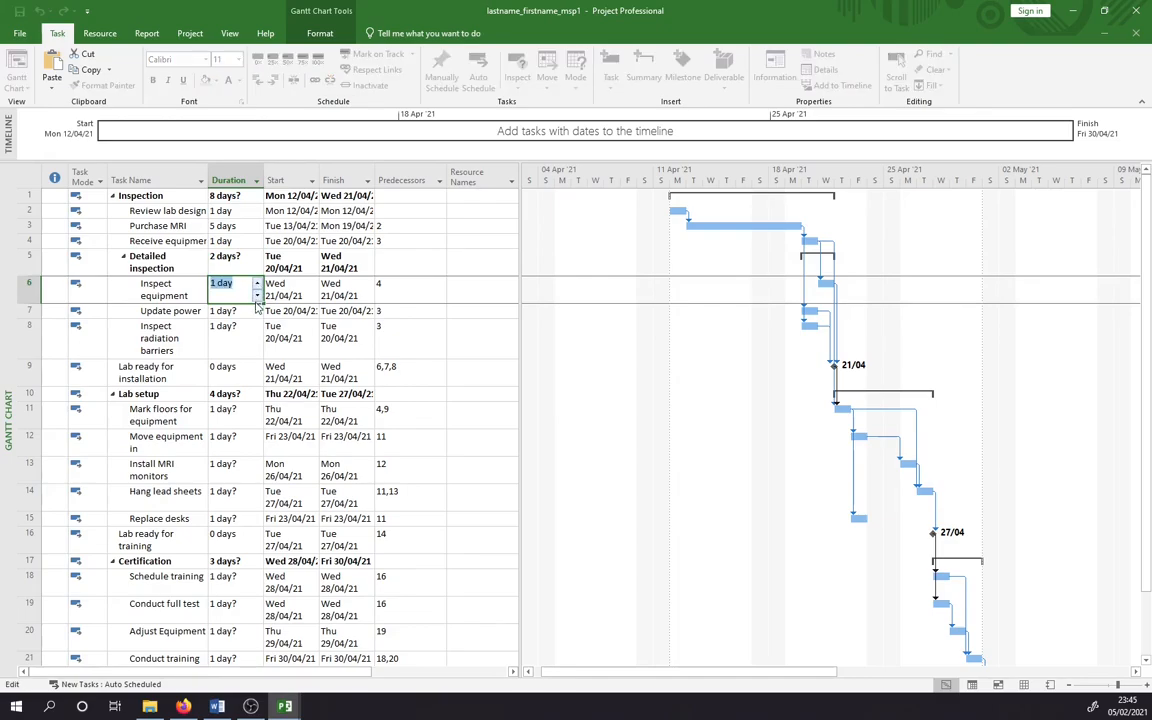
# Set the duration of Update power to a firm 1 day and Inspect radiation barriers to 2 days.
pyautogui.click(247, 311)
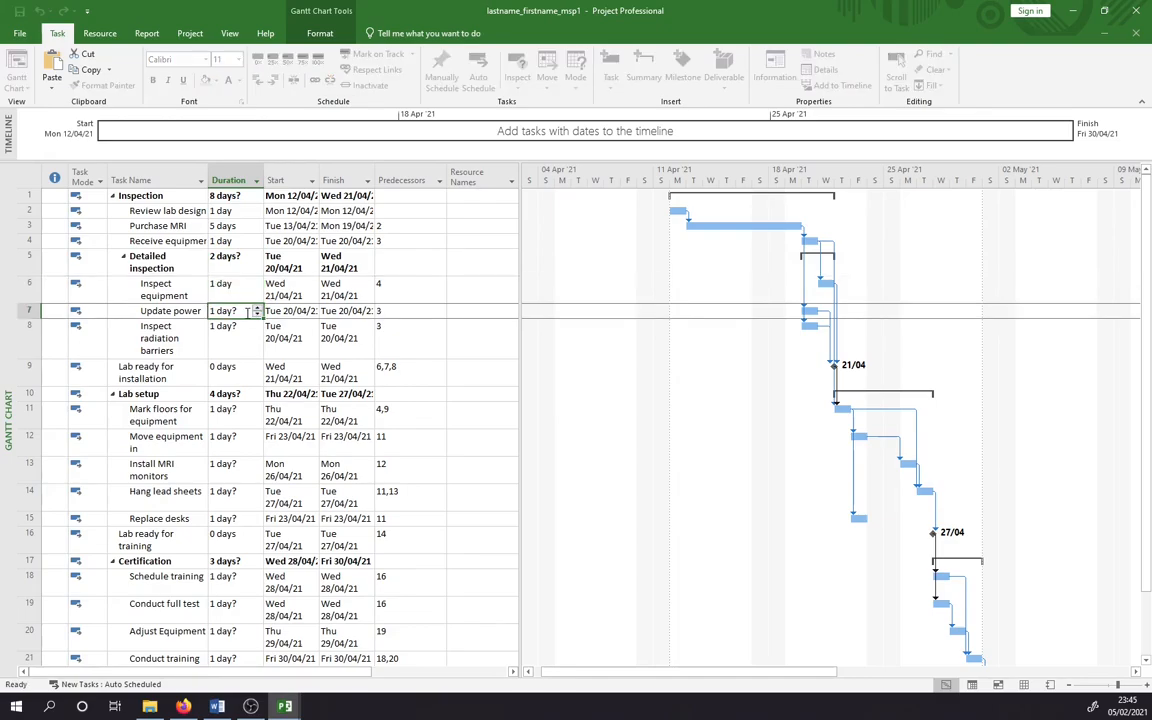
pyautogui.click(241, 311)
pyautogui.press('BackSpace')
pyautogui.press('Return')
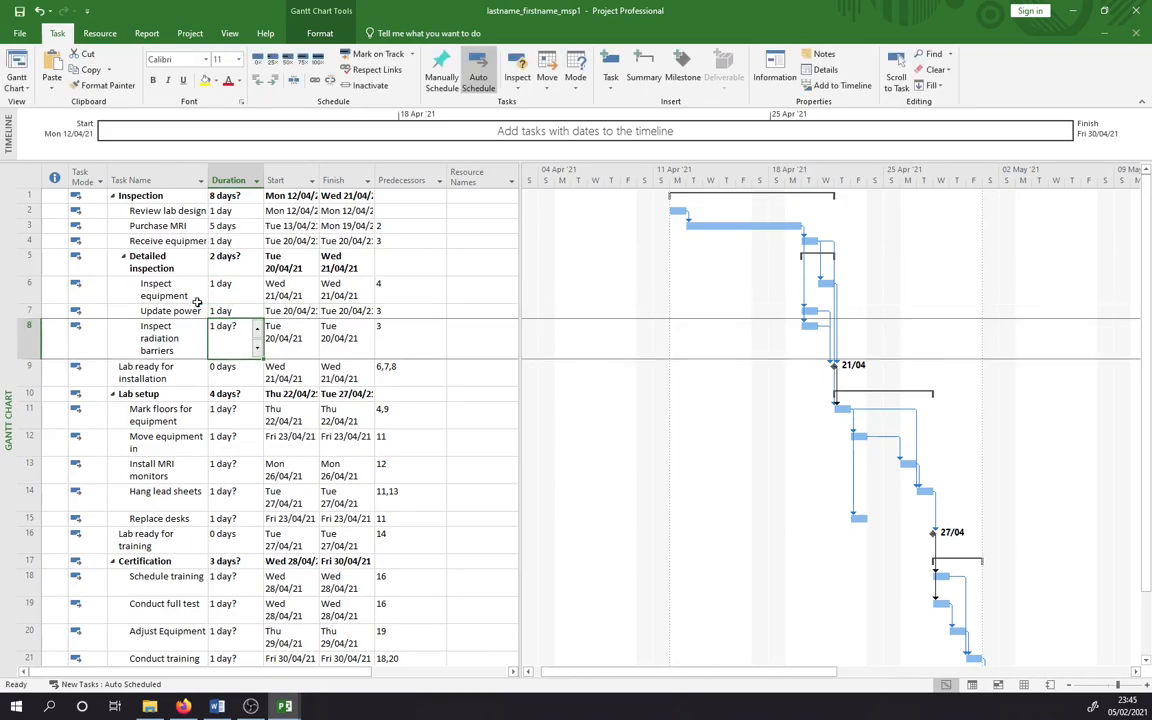
pyautogui.write('2')
pyautogui.press('Return')
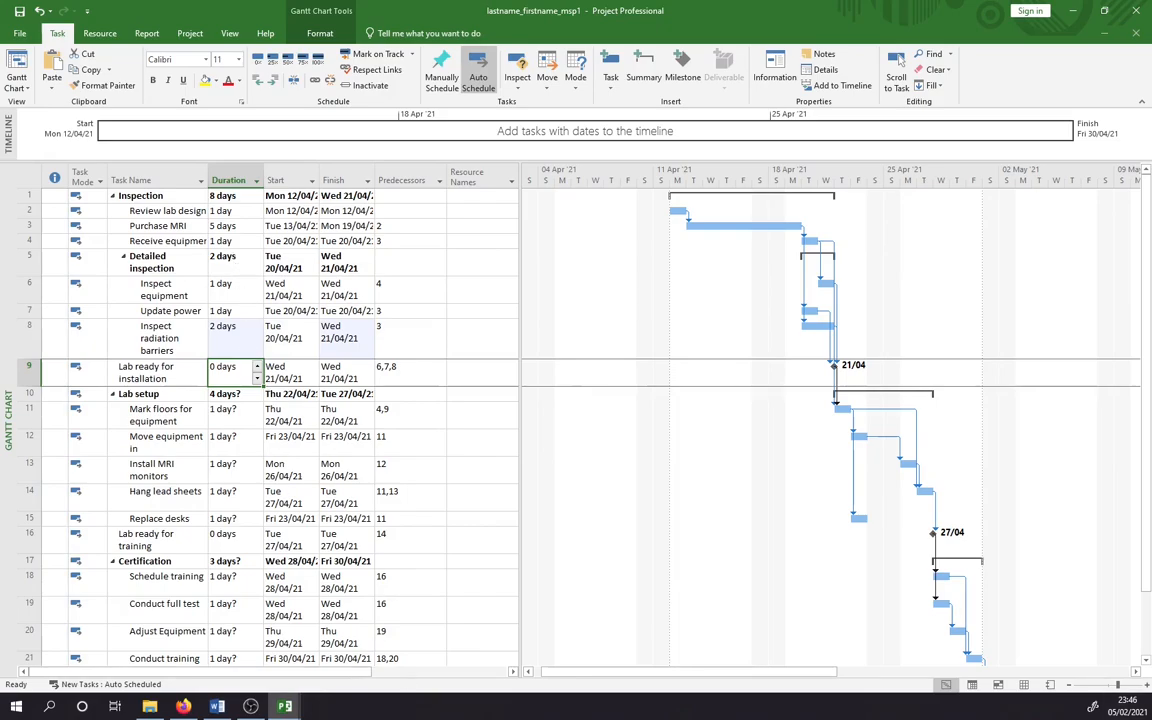
# Set the duration of task 20 Adjust Equipment under Certification to a firm 1 day.
pyautogui.hotkey('alt', 'Tab')
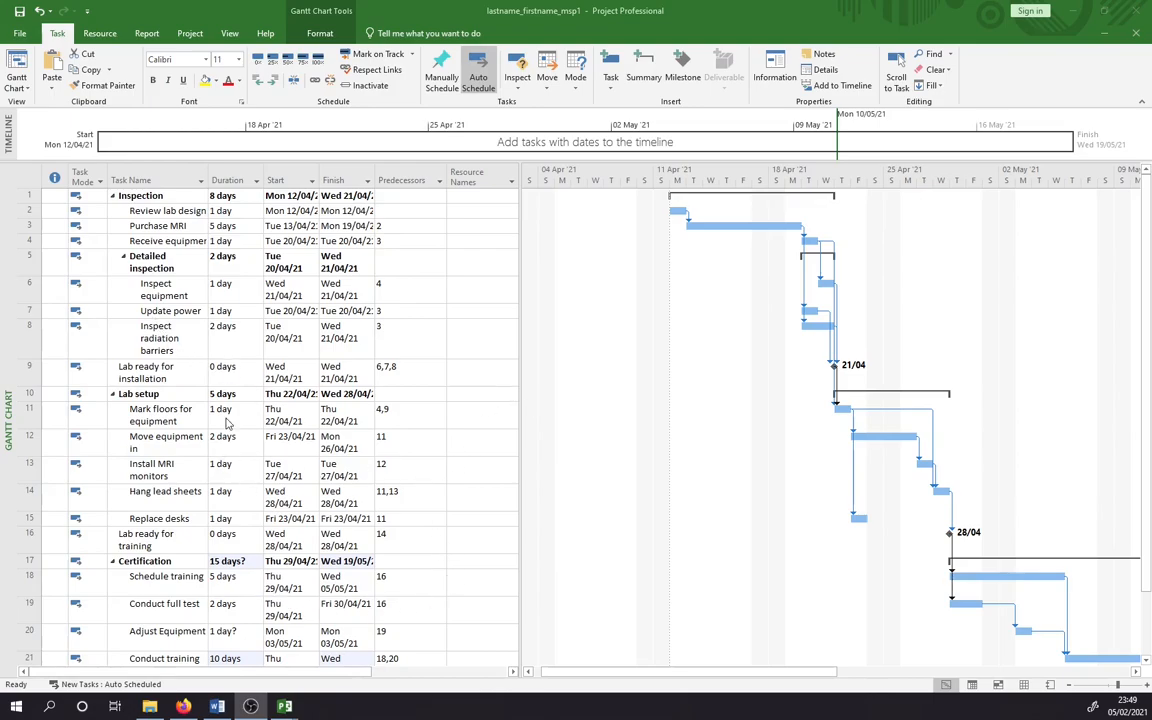
pyautogui.scroll(-2, 207, 381)
pyautogui.click(338, 643)
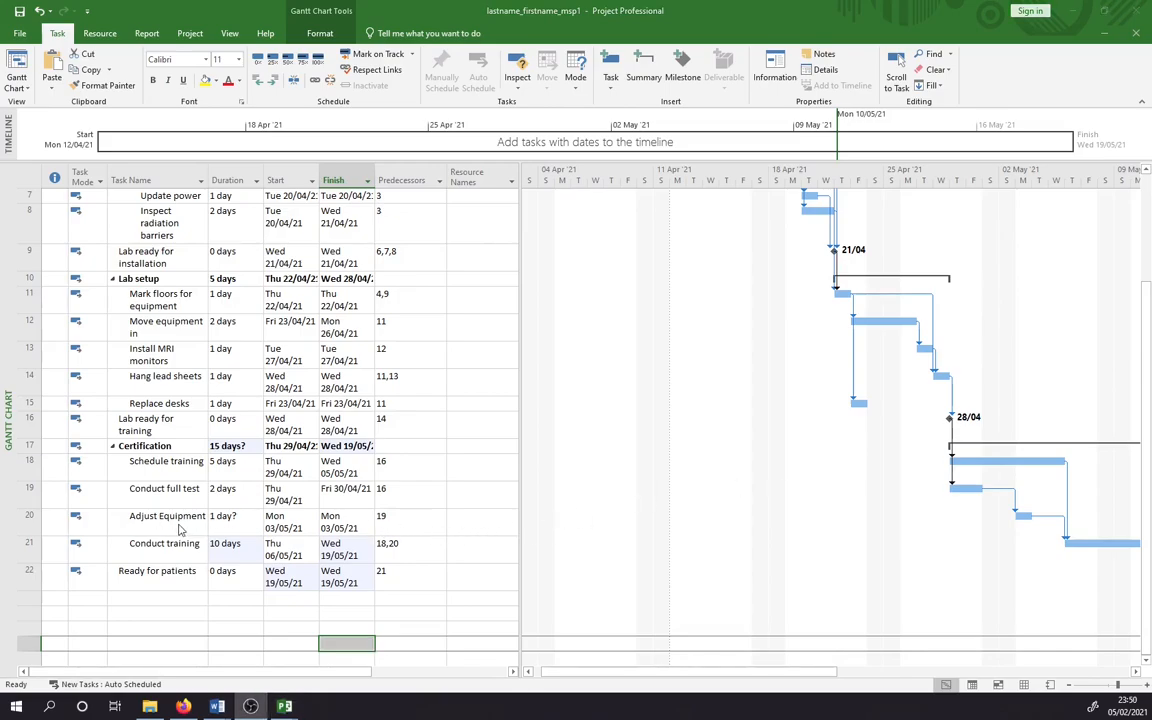
pyautogui.click(238, 521)
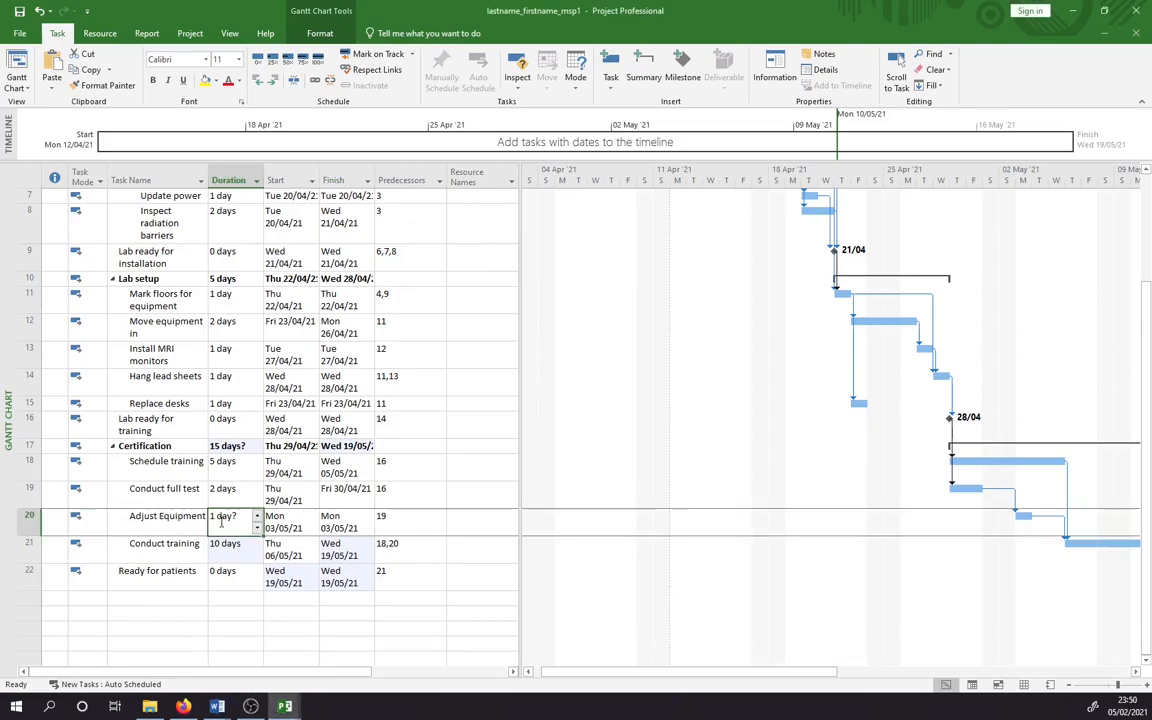
pyautogui.click(216, 519)
pyautogui.write('1')
pyautogui.press('BackSpace')
pyautogui.press('BackSpace')
pyautogui.press('BackSpace')
pyautogui.press('BackSpace')
pyautogui.press('BackSpace')
pyautogui.press('BackSpace')
pyautogui.press('BackSpace')
pyautogui.write('1')
pyautogui.press('Return')
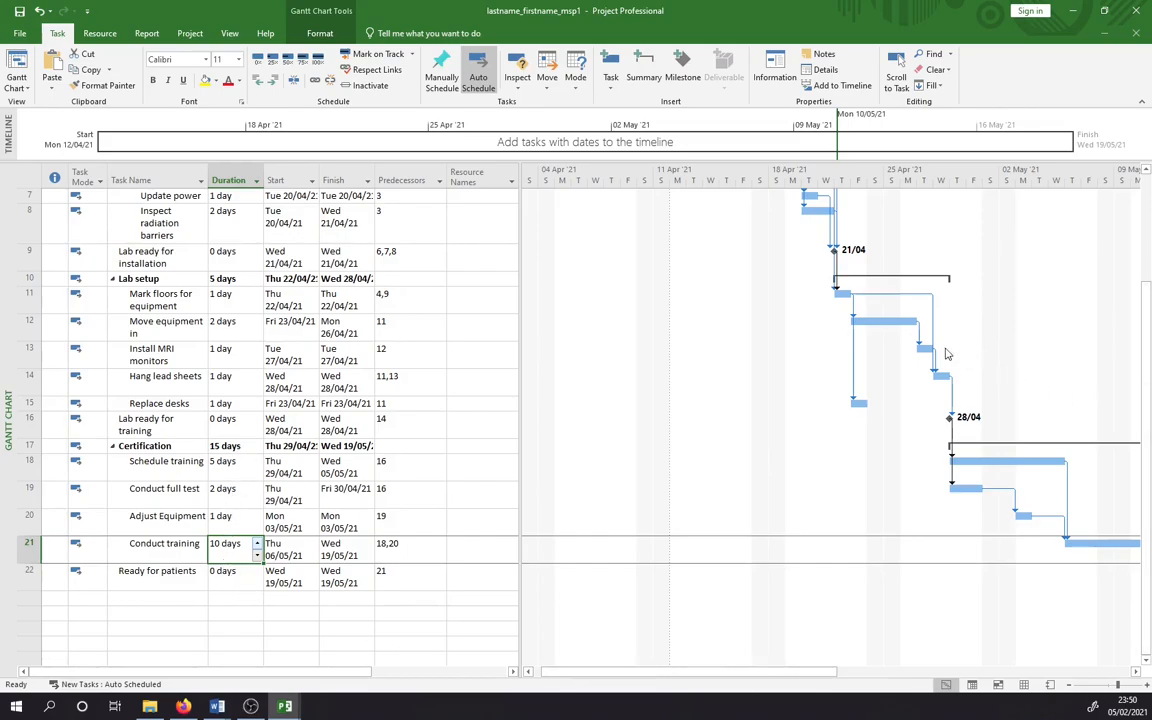
# Review the durations, dates and Gantt bars of the whole schedule, from Inspection to the Ready for patients milestone.
pyautogui.scroll(2, 782, 604)
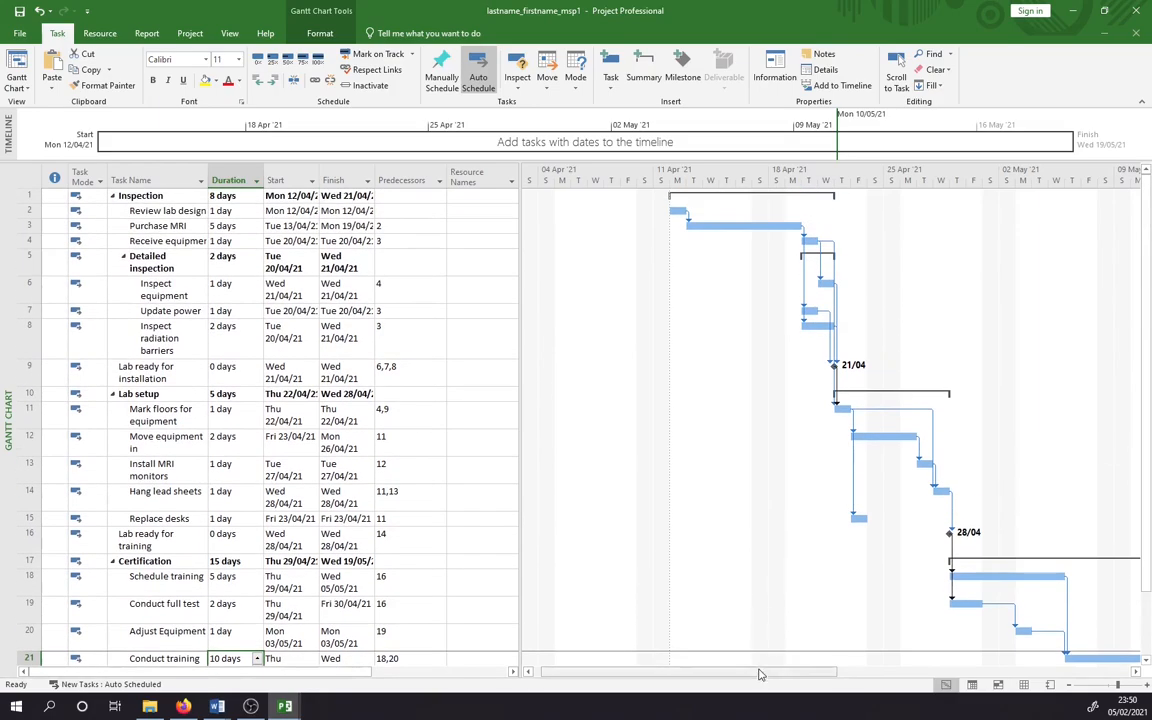
pyautogui.moveTo(765, 671); pyautogui.dragTo(867, 676)
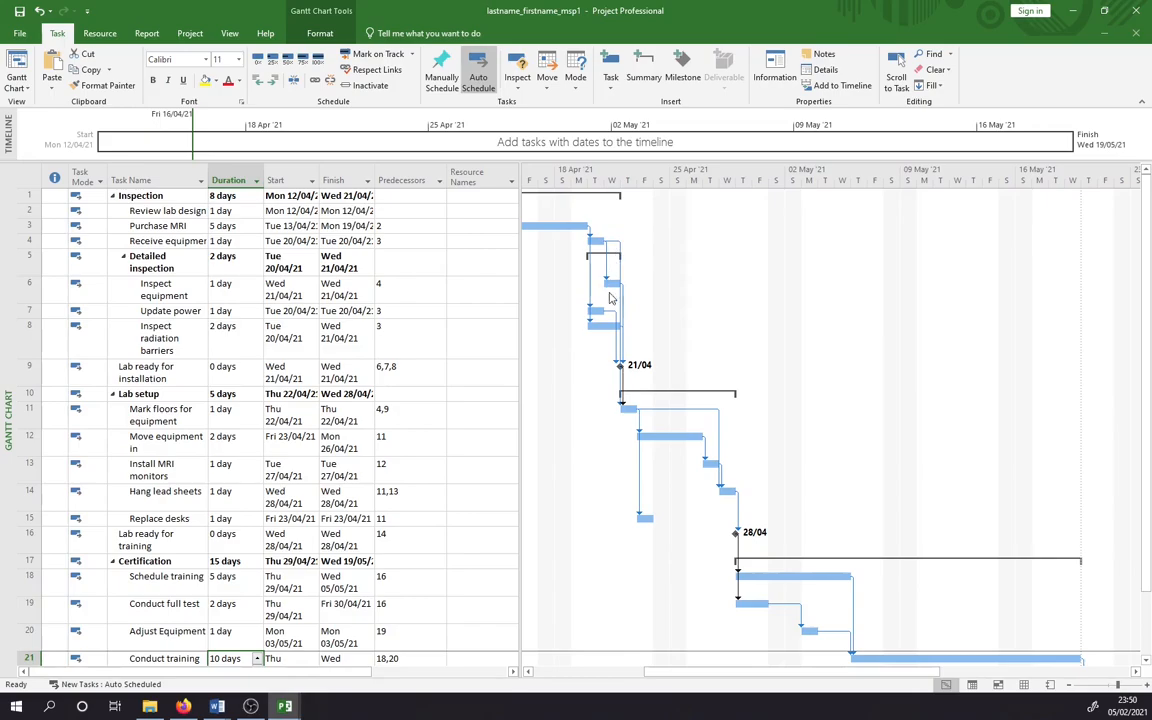
pyautogui.scroll(-2, 553, 276)
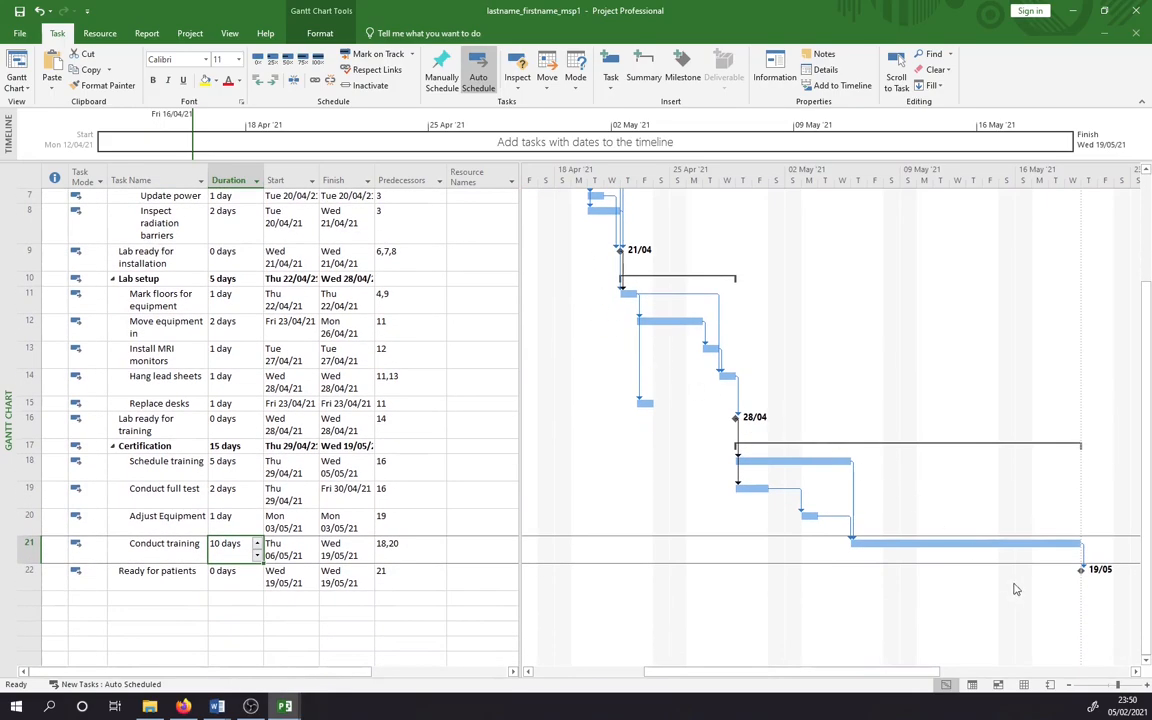
pyautogui.scroll(2, 866, 545)
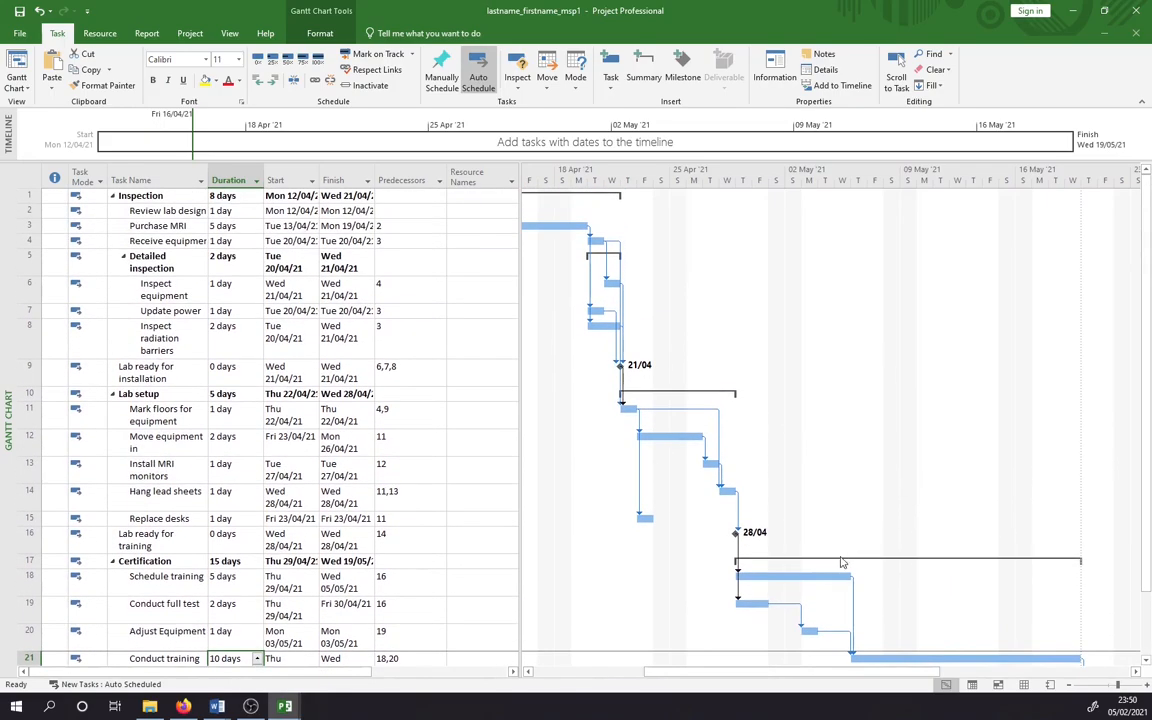
pyautogui.moveTo(842, 671); pyautogui.dragTo(765, 672)
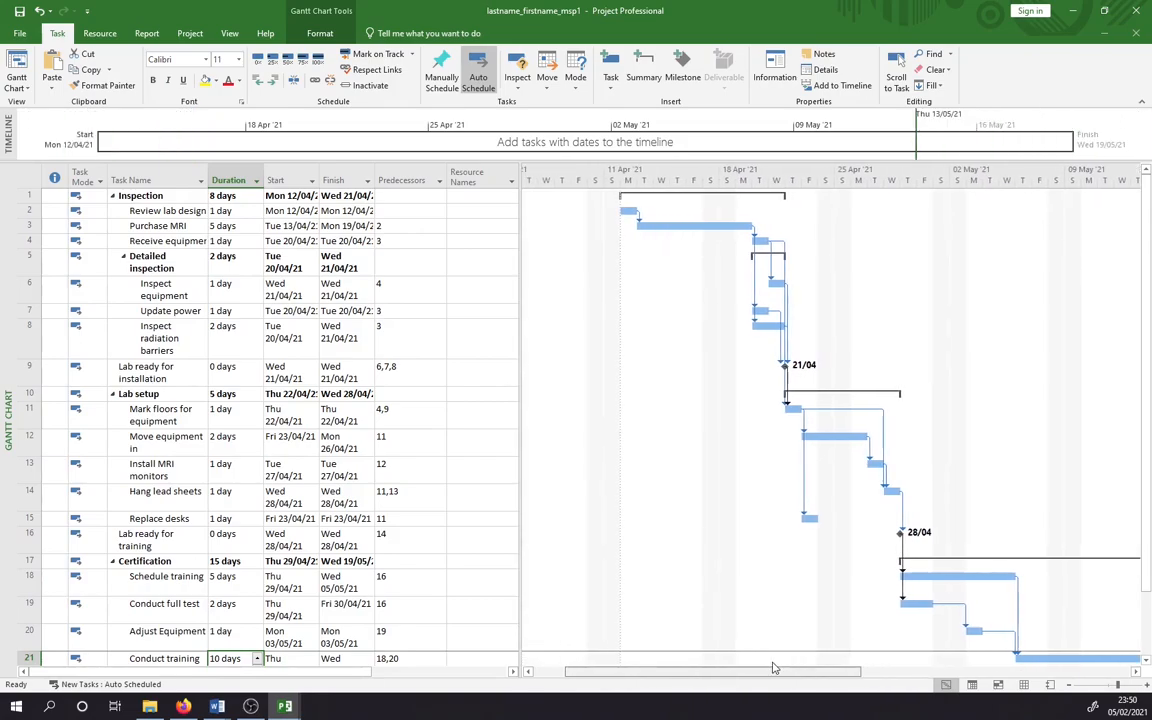
pyautogui.hotkey('alt', 'Tab')
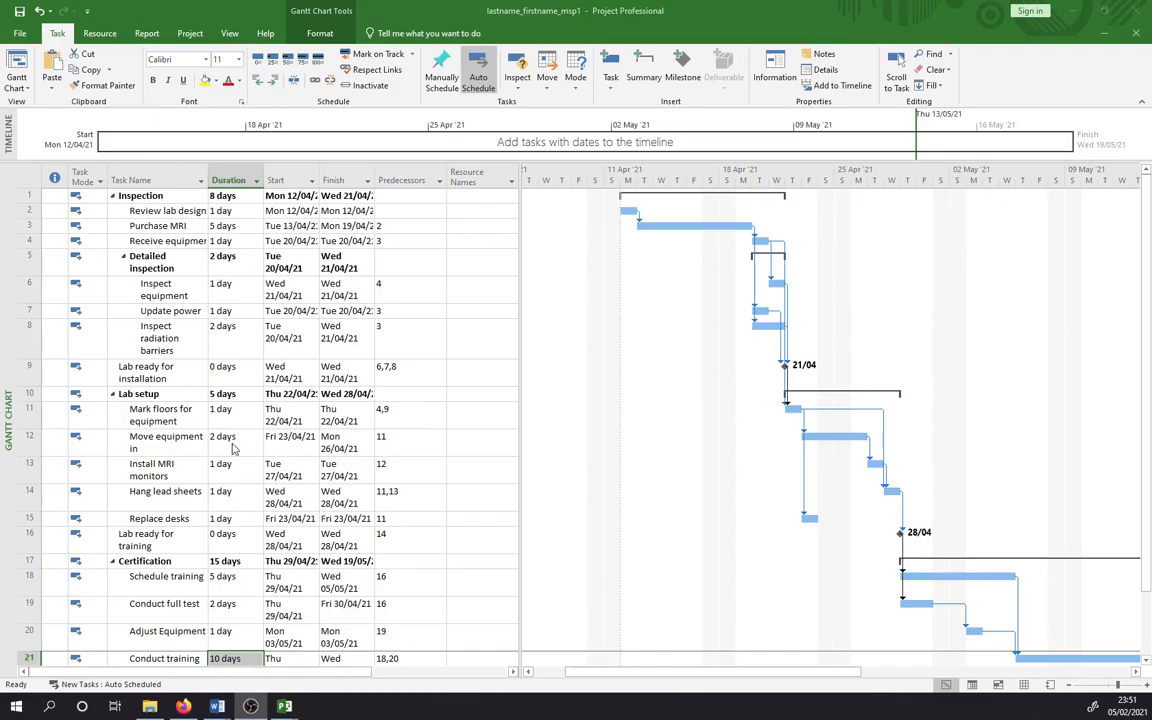
pyautogui.scroll(-1, 256, 405)
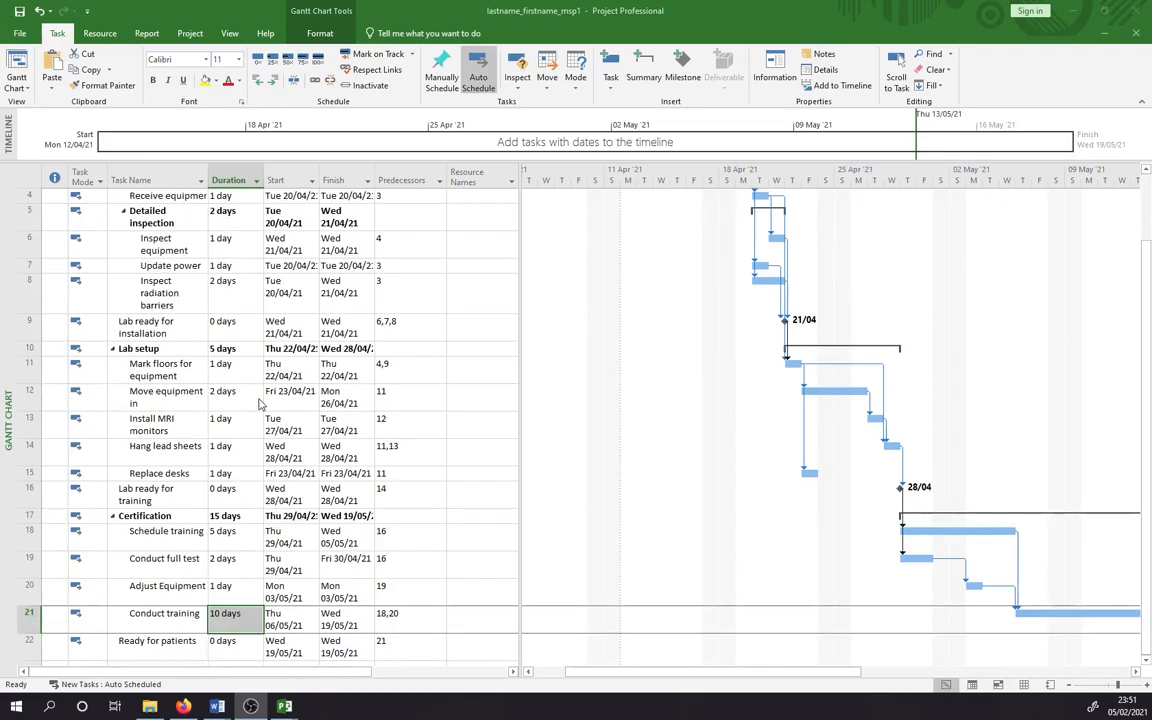
pyautogui.scroll(-3, 555, 540)
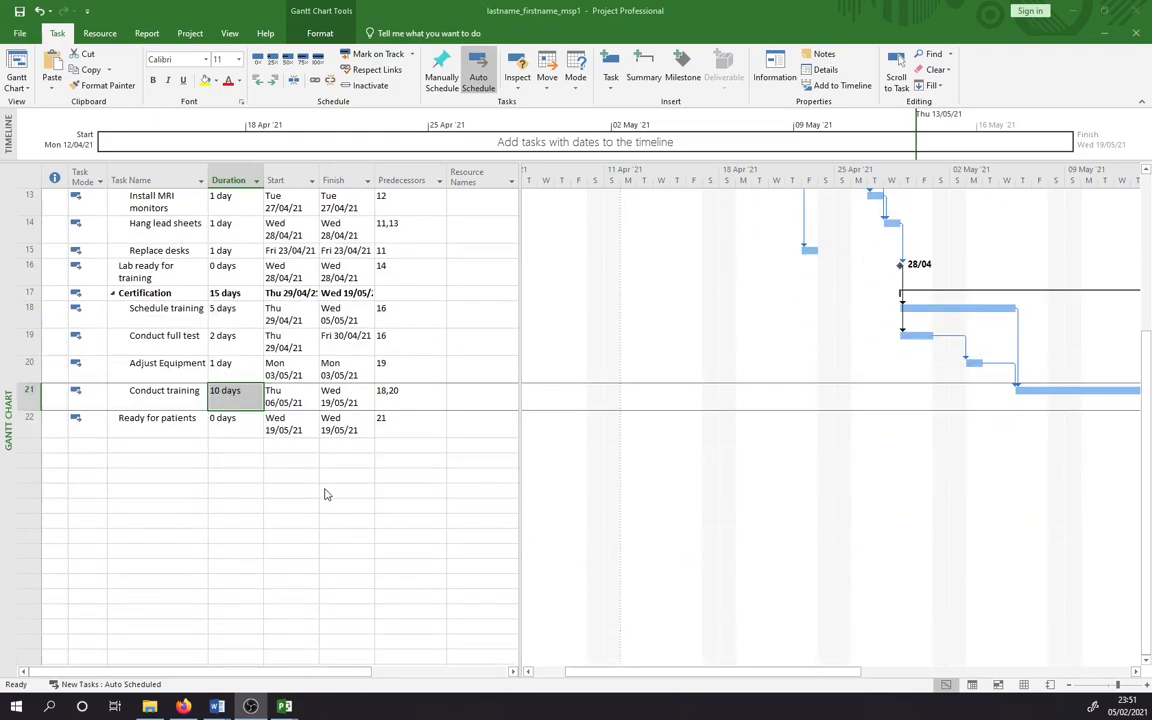
pyautogui.scroll(3, 324, 494)
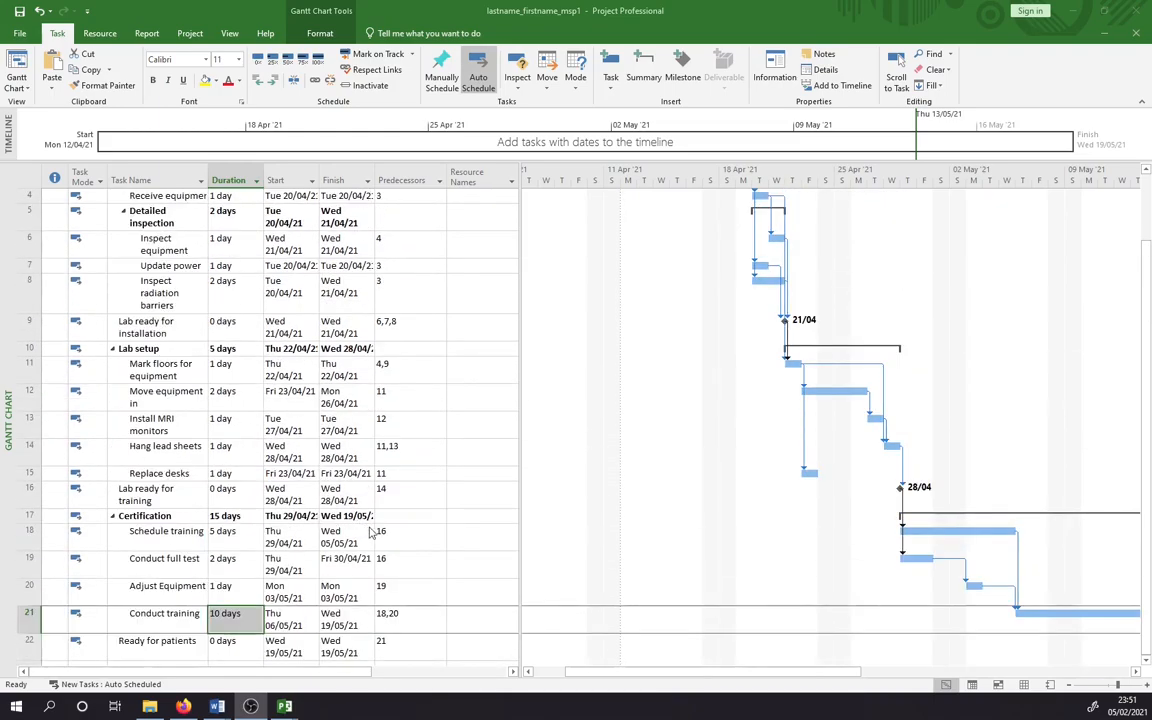